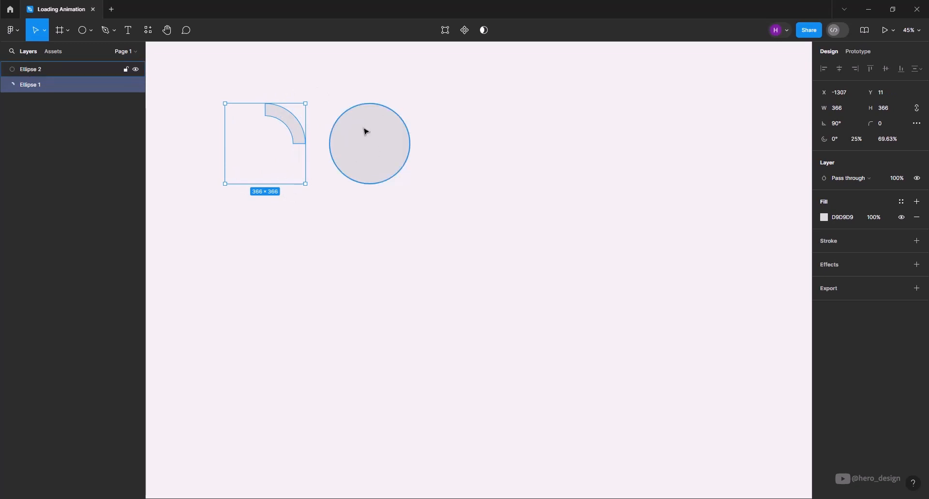
Step: Move the full circle to the centre of the quarter ring and shrink it to about 182 × 182
left_click(370, 150)
left_click_drag(402, 113, 267, 143)
scroll(261, 121, "up", 5)
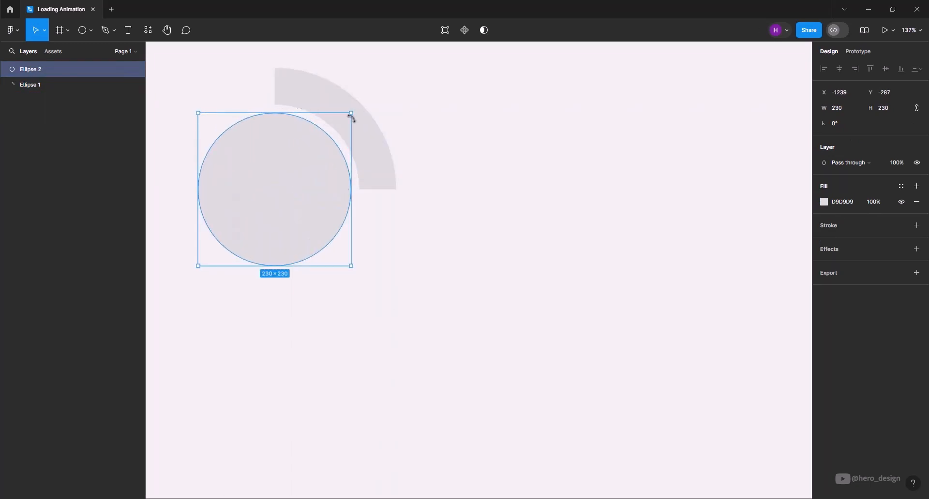
left_click_drag(351, 118, 335, 131)
Step: Apply the saved orange color style to both the circle and the quarter ring
left_click_drag(513, 287, 220, 101)
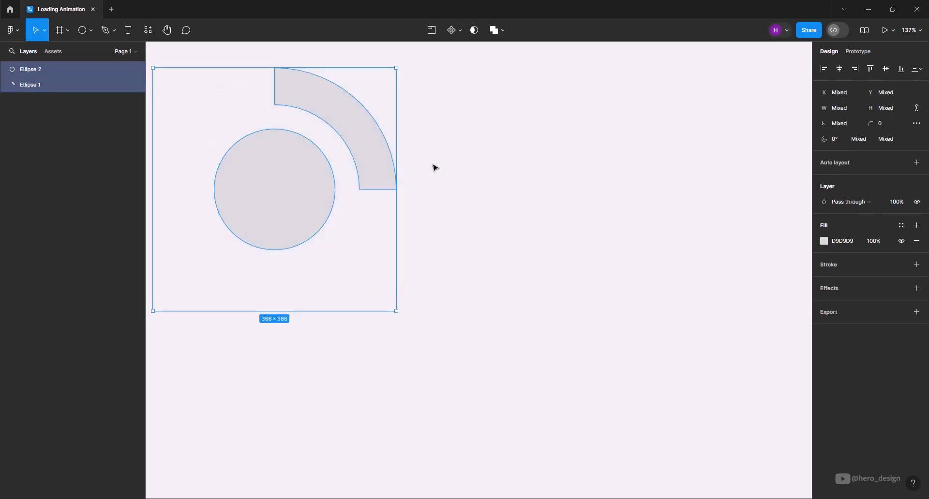
left_click(901, 225)
left_click(711, 294)
left_click(514, 284)
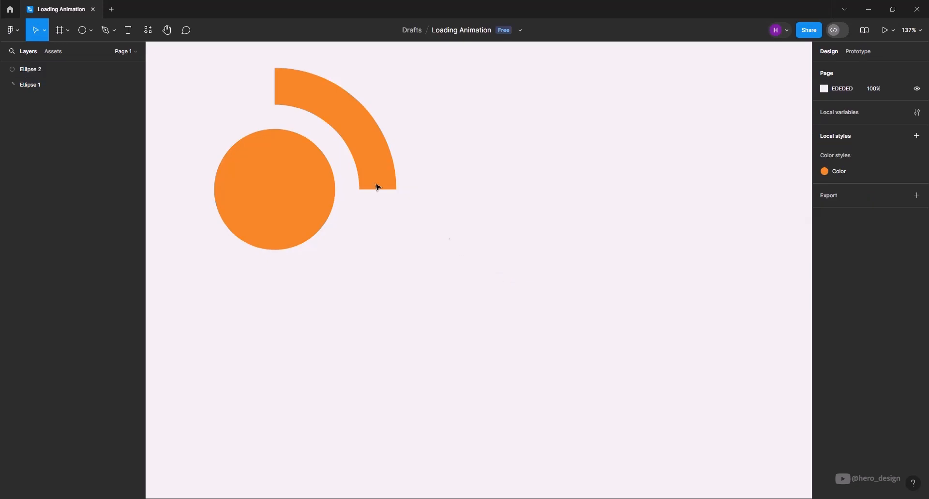
Step: Draw a narrow rectangle of about 14 × 55 inside the circle and fill it with white FFFFFF
left_click_drag(494, 207, 556, 262)
left_click(91, 30)
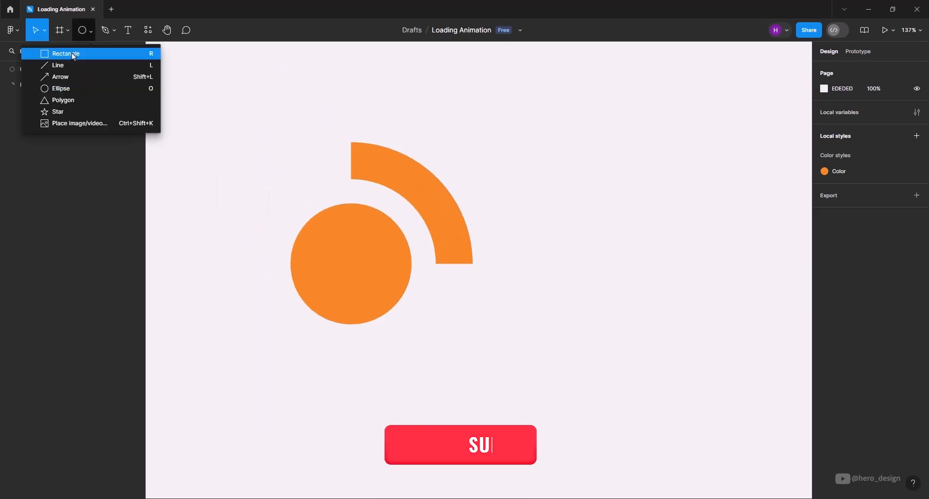
left_click(49, 52)
mouse_move(326, 242)
left_mouse_down()
mouse_move(342, 284)
mouse_move(336, 278)
left_mouse_up()
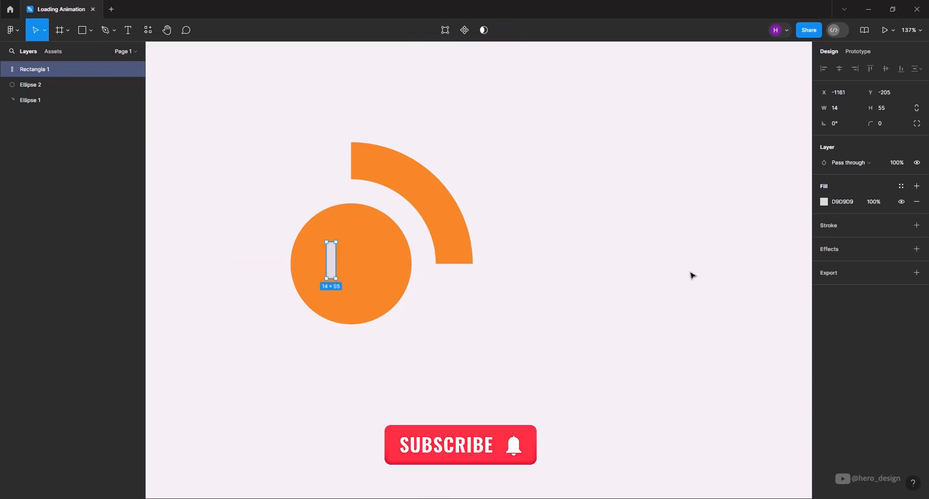
left_click(824, 202)
left_click_drag(725, 260, 638, 210)
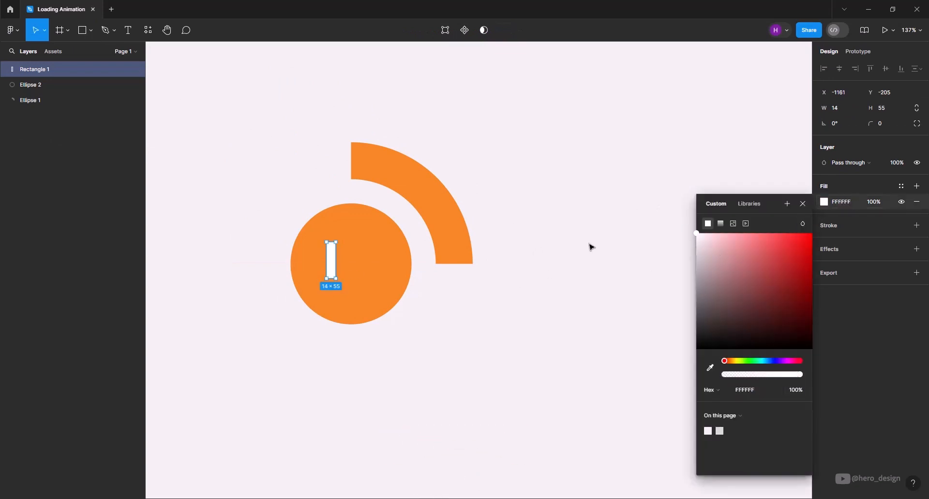
left_click(589, 245)
Step: Duplicate the white bar twice to its right, leaving a gap of 6 between bars
scroll(338, 261, "up", 3)
scroll(328, 262, "up", 2)
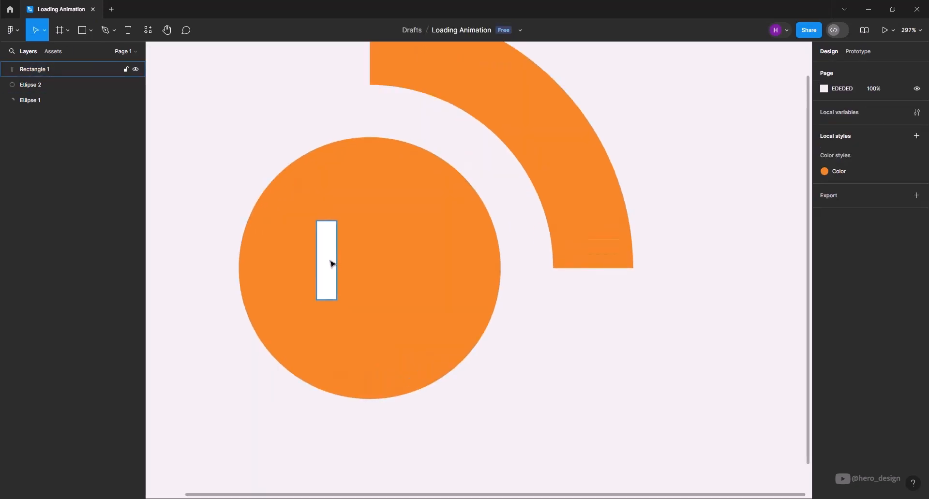
left_click_drag(333, 263, 362, 262)
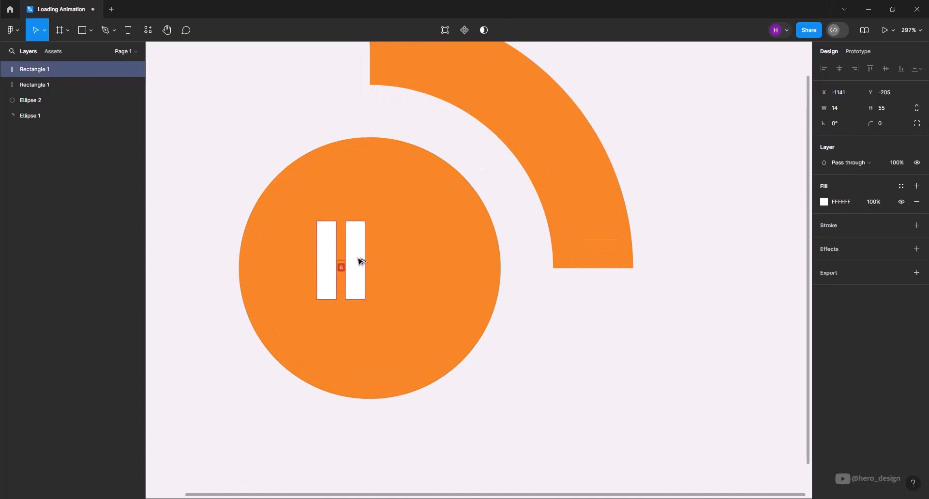
key("ctrl+d")
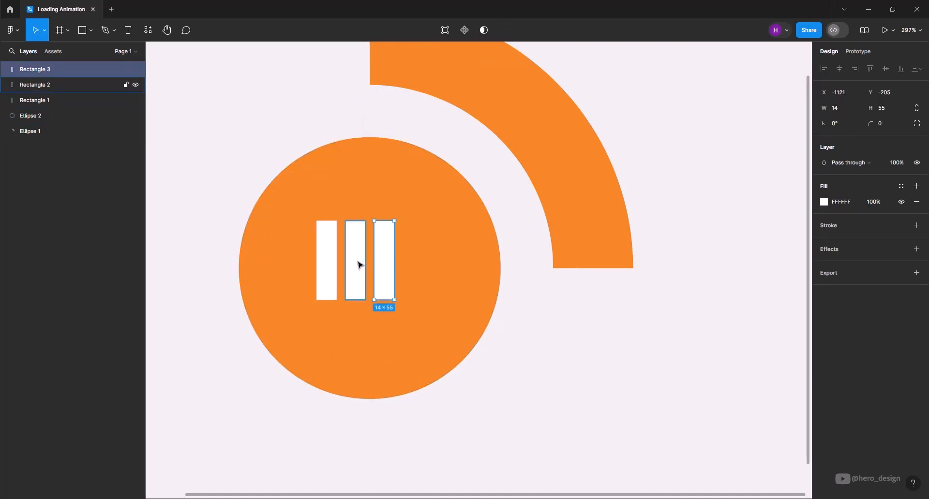
Step: Group the three white bars and centre the group inside the orange circle
left_click(360, 265, "shift")
left_click(326, 260, "shift")
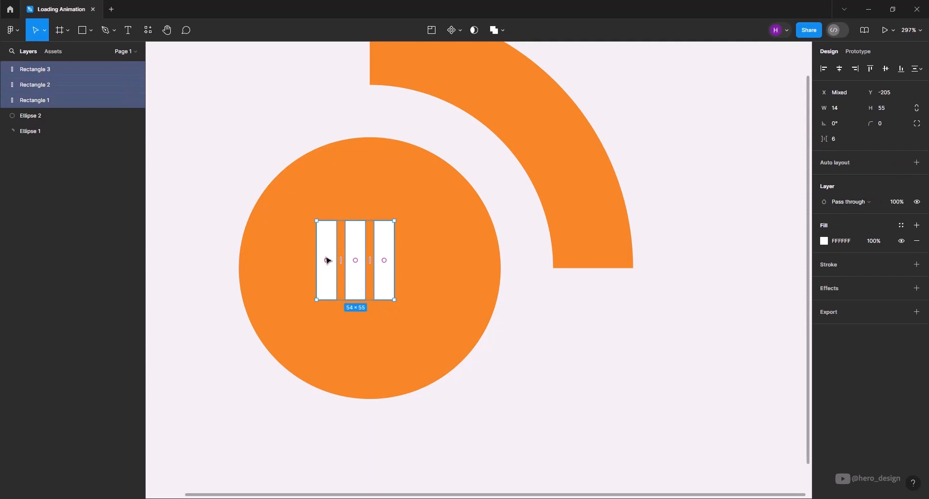
key("ctrl+g")
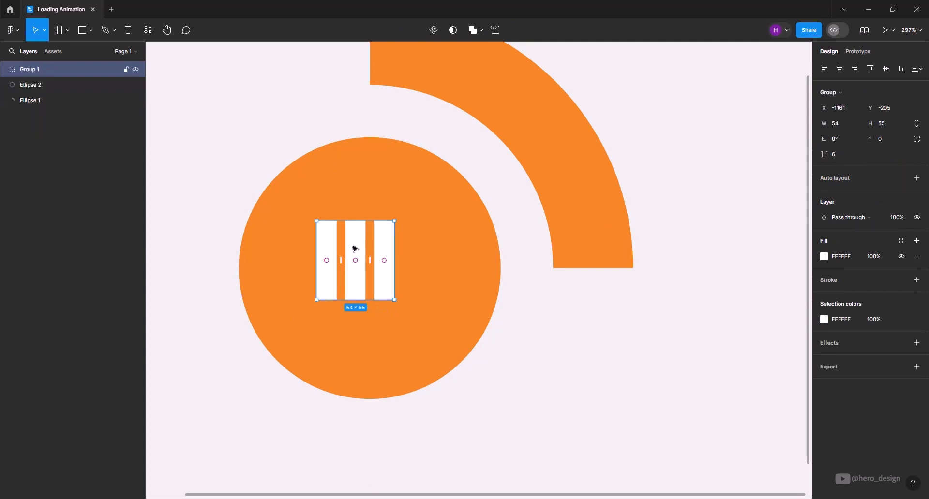
left_click_drag(354, 248, 370, 256)
Step: Shorten the middle and right bars from above to a height of about 33
scroll(367, 270, "up", 8)
key("Escape")
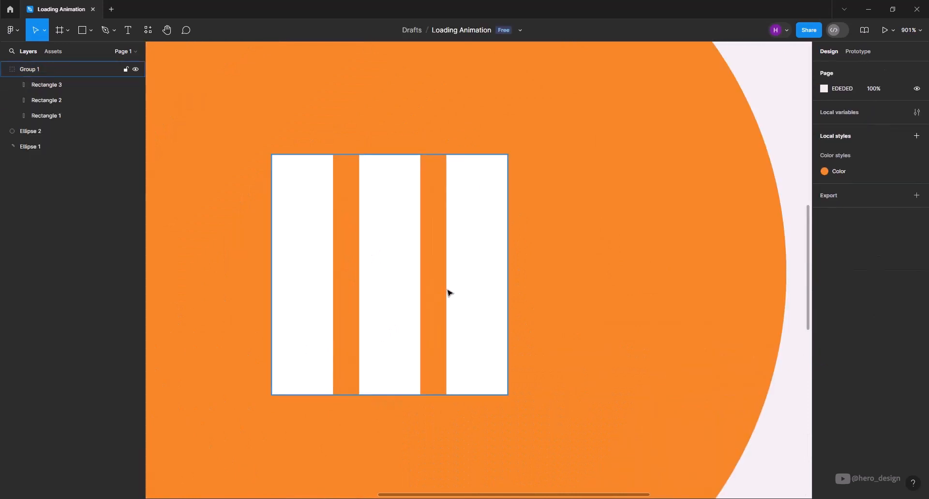
left_click(397, 269)
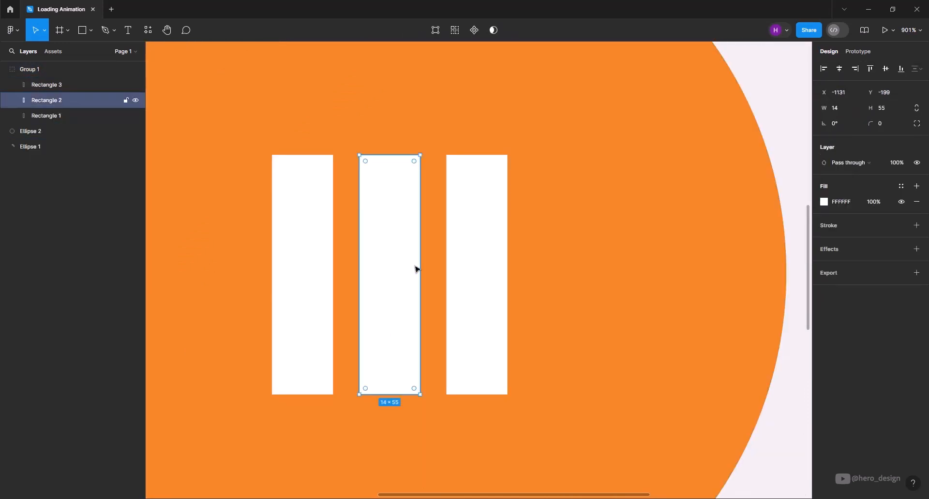
left_click(452, 268, "shift")
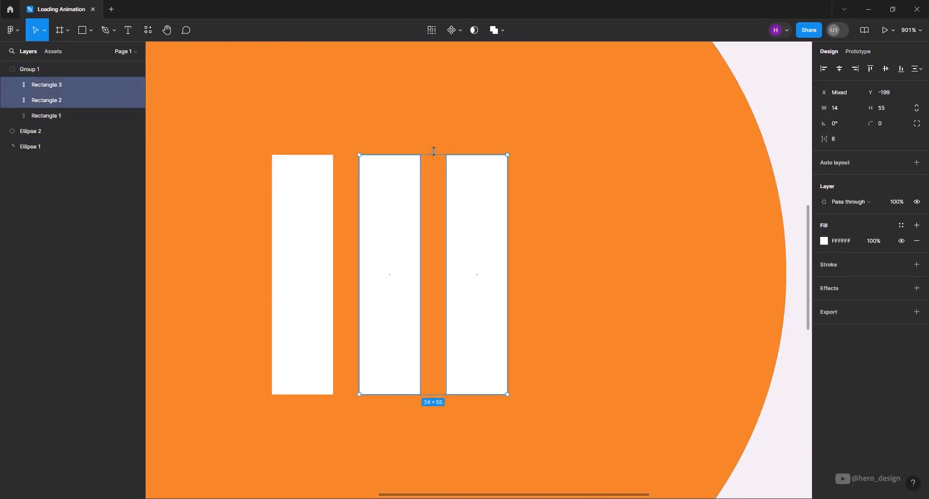
left_click_drag(434, 151, 425, 260)
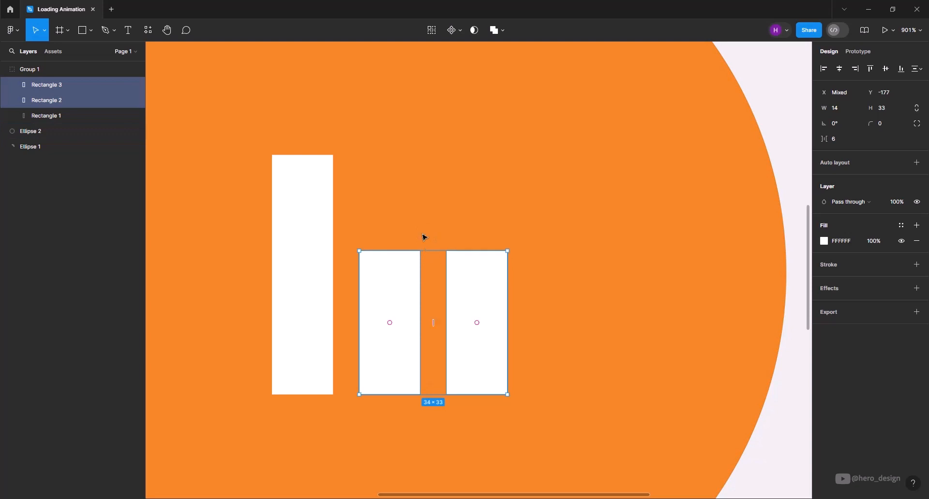
scroll(422, 236, "down", 10)
left_click(587, 329)
Step: Turn the bar group, the circle and the quarter ring into a single component
scroll(587, 329, "down", 3)
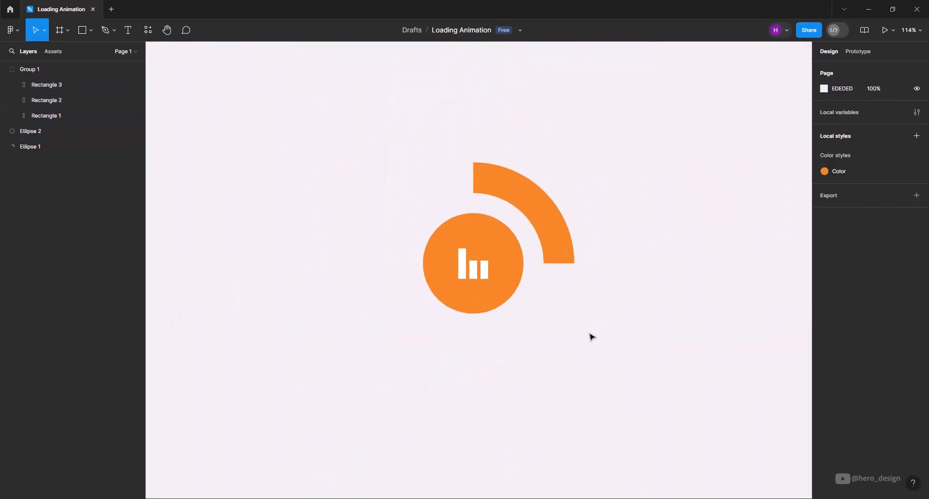
left_click_drag(695, 401, 379, 163)
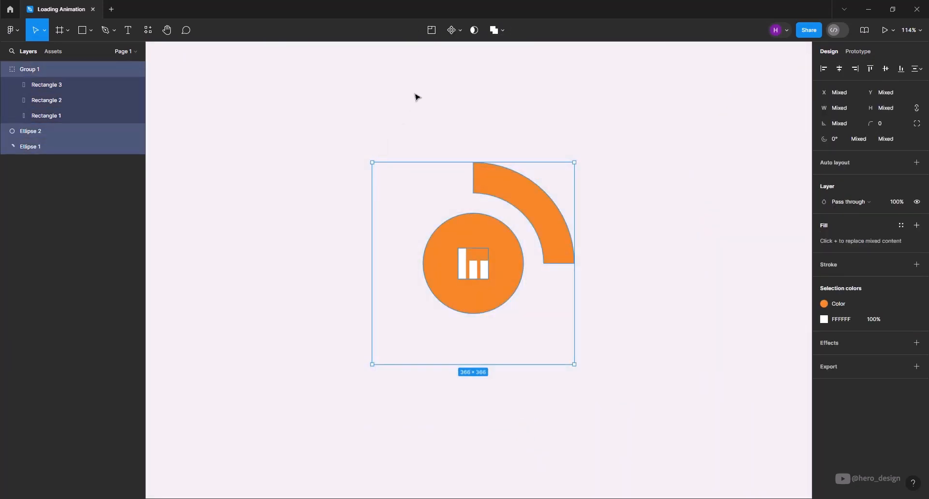
left_click(452, 31)
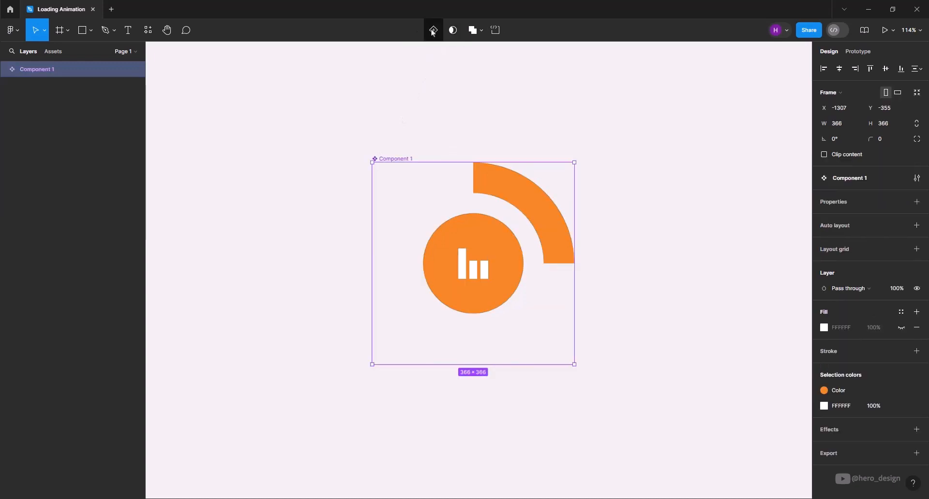
Step: Add three variants to the loader component, stacked below the default one
left_click(433, 31)
scroll(420, 133, "down", 5, "ctrl")
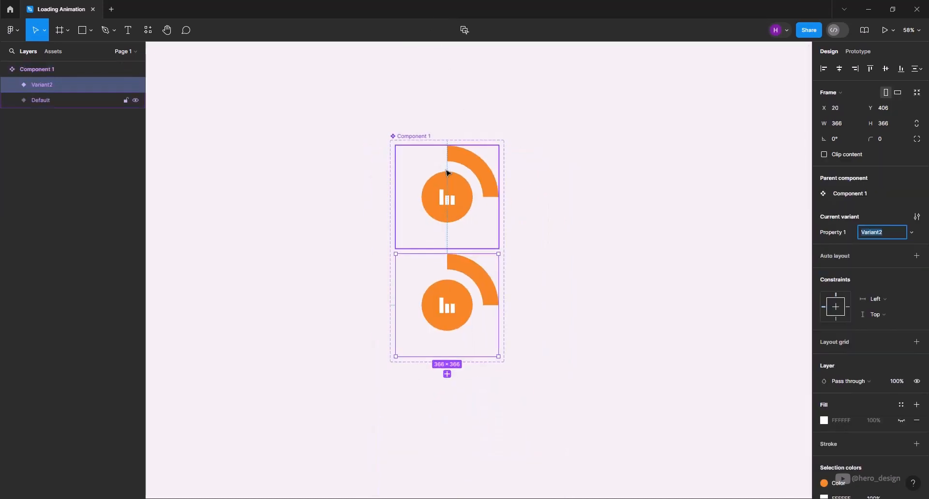
left_click(447, 374)
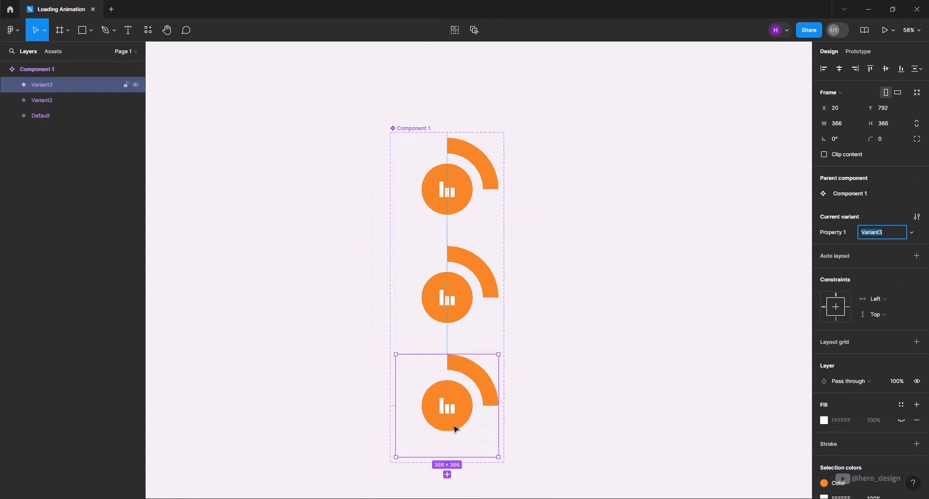
left_click(447, 476)
scroll(400, 182, "down", 5, "ctrl")
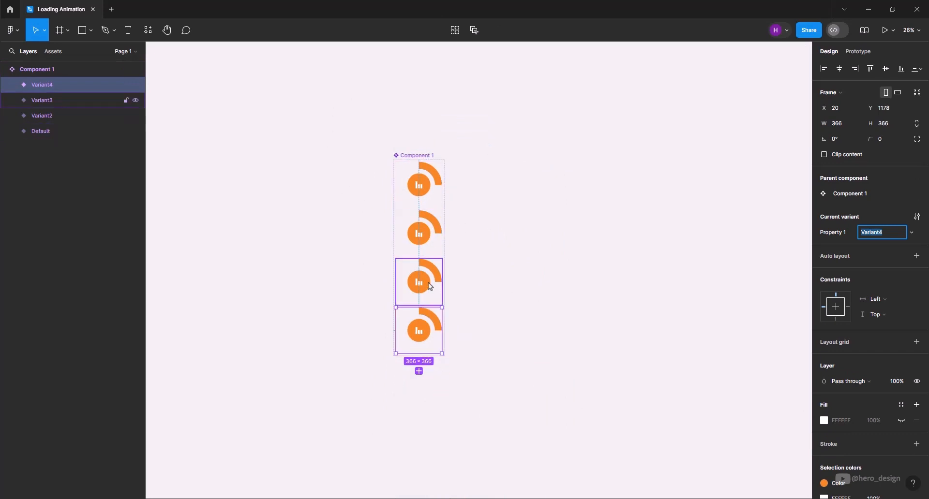
Step: Rotate the quarter ring in Variant2 to 0° so it sits at the lower right of the circle
scroll(415, 238, "up", 12, "ctrl")
left_click(473, 193, "ctrl")
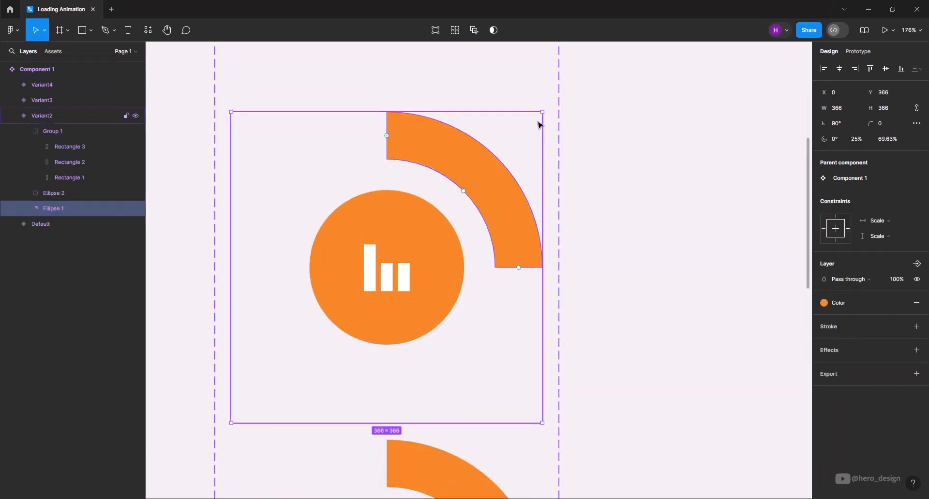
left_click_drag(545, 113, 479, 377)
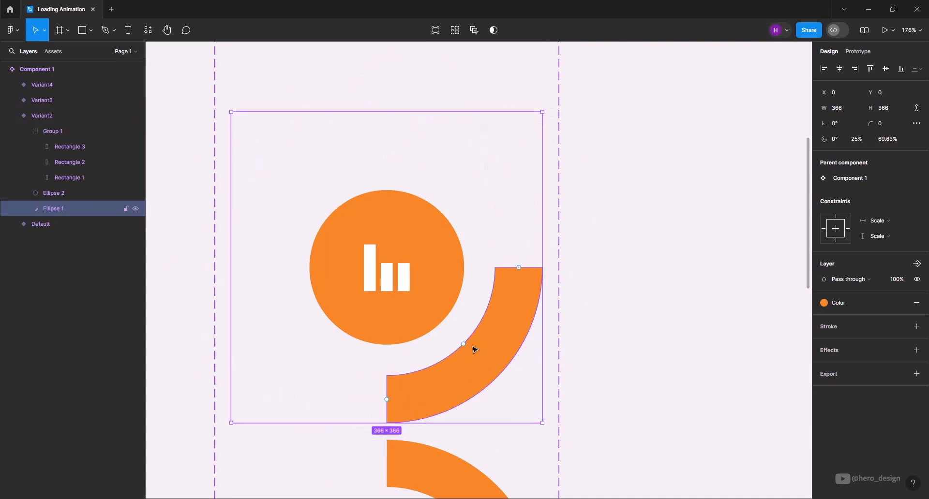
Step: Resize the circle in Variant2 to 150 × 150 and centre it behind the bars
left_click(420, 239)
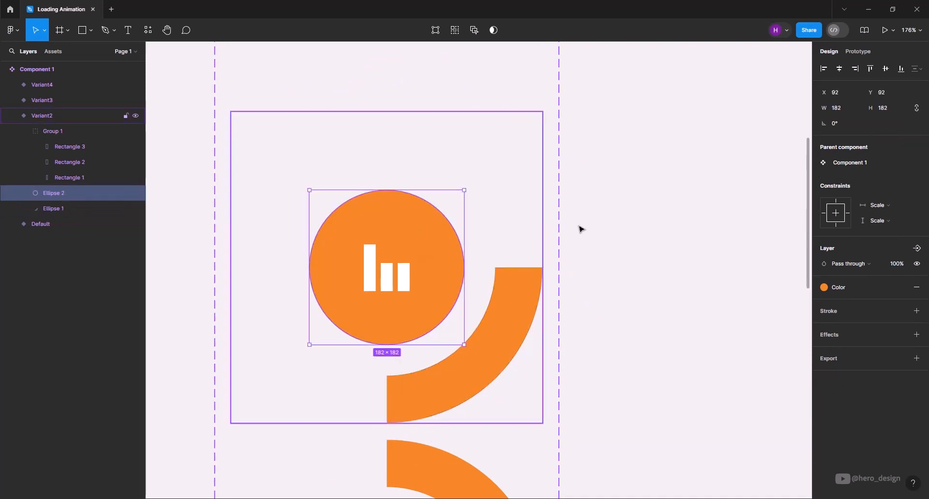
left_click(889, 107)
type("150")
key("Return")
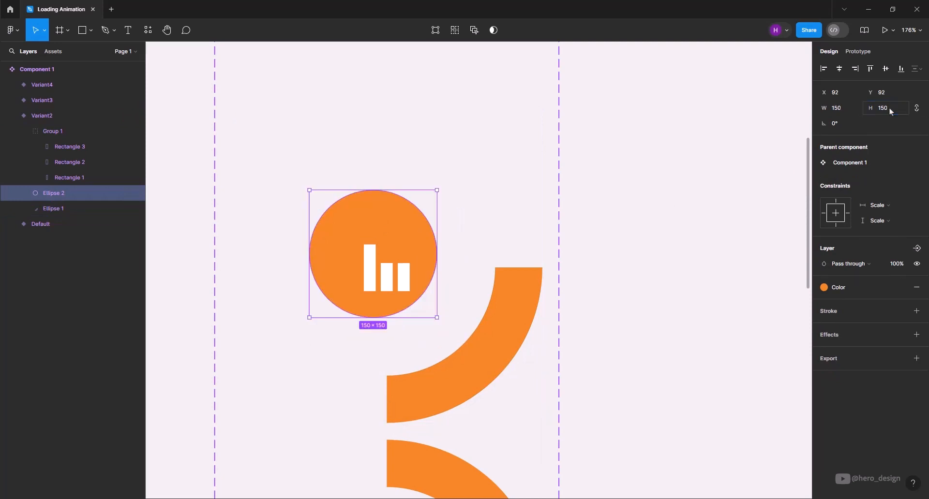
left_click_drag(395, 238, 403, 246)
Step: Rotate the quarter ring in Variant3 to -90° so it sits at the lower left of the circle
scroll(414, 193, "down", 5, "ctrl")
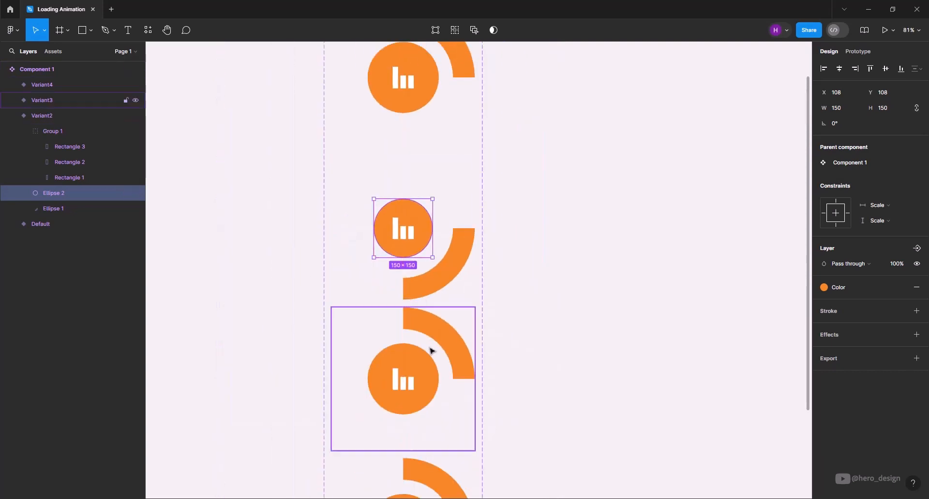
scroll(414, 412, "up", 3, "ctrl")
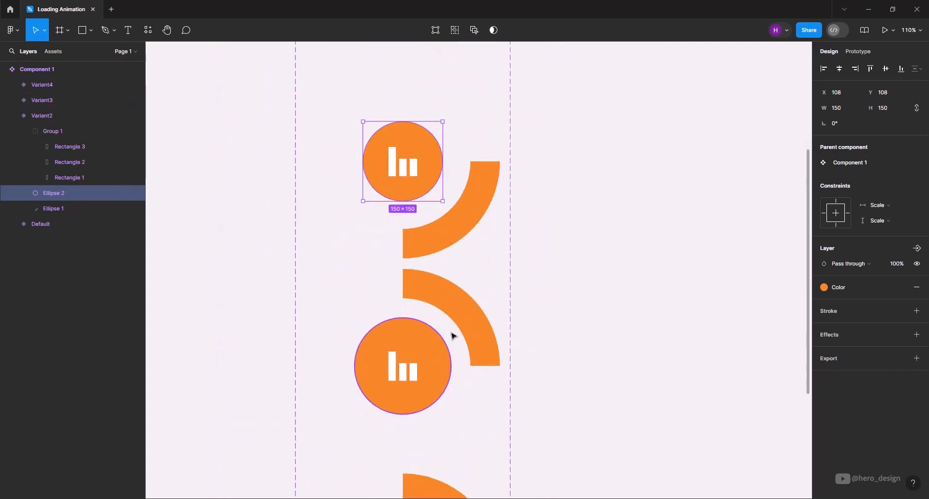
left_click(442, 322)
left_click_drag(505, 269, 333, 426)
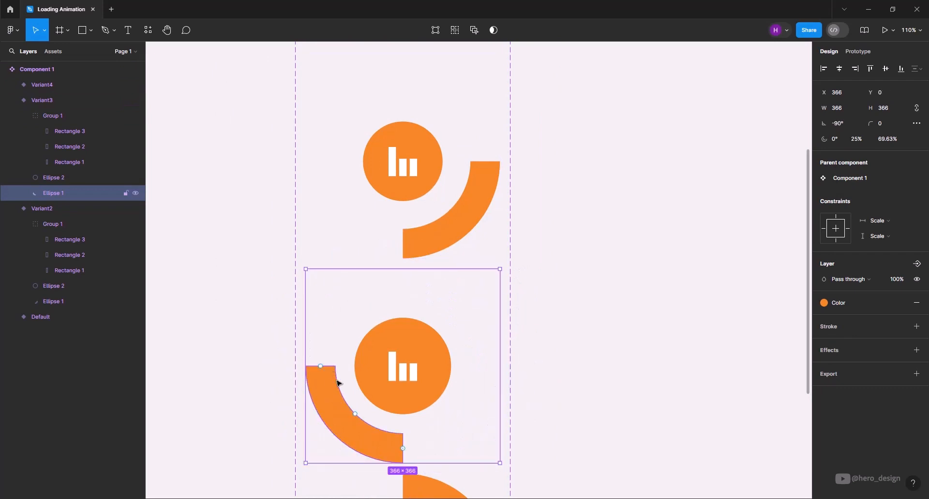
Step: Resize the circle in Variant3 to 120 × 120 and centre it behind the bars
scroll(390, 414, "up", 3, "ctrl")
left_click(441, 349)
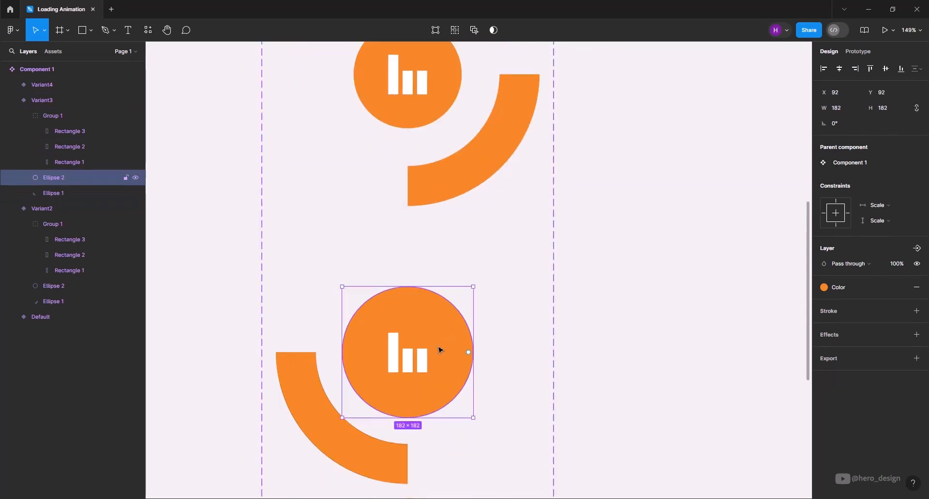
left_click(892, 112)
type("120")
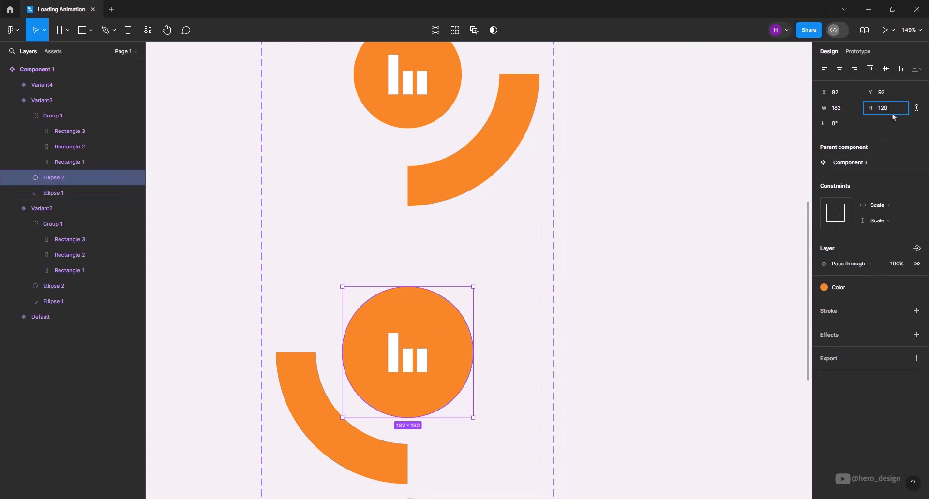
key("Return")
left_click_drag(387, 322, 404, 336)
Step: Rotate the quarter ring in Variant4 to -180° so it sits at the upper left of the circle
scroll(415, 265, "down", 5)
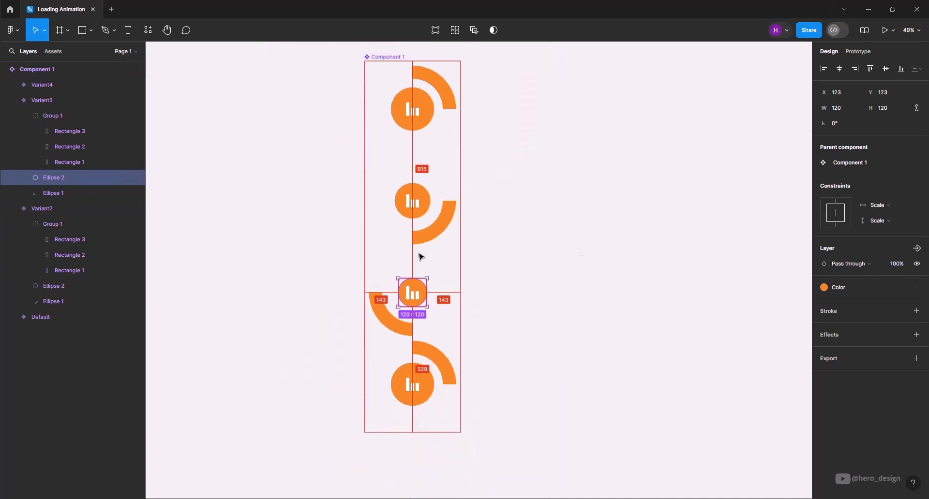
scroll(419, 393, "up", 3)
left_click(481, 317)
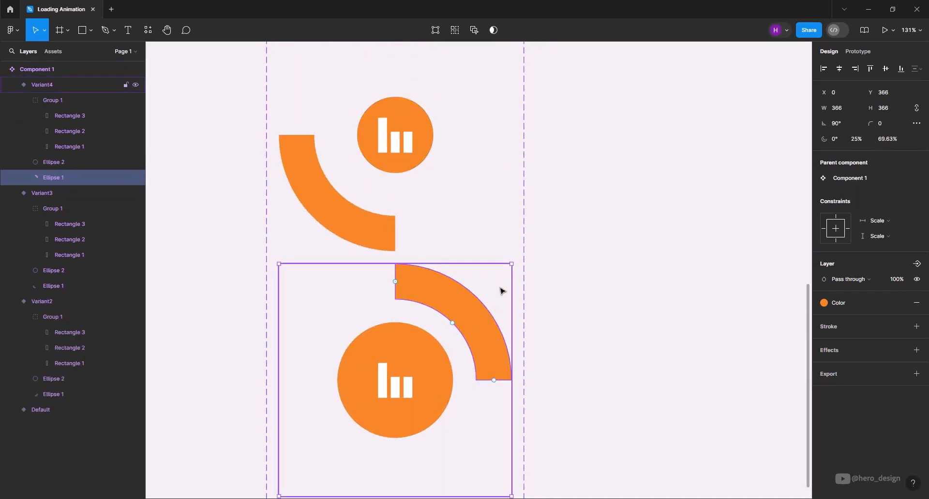
left_click_drag(514, 259, 352, 311)
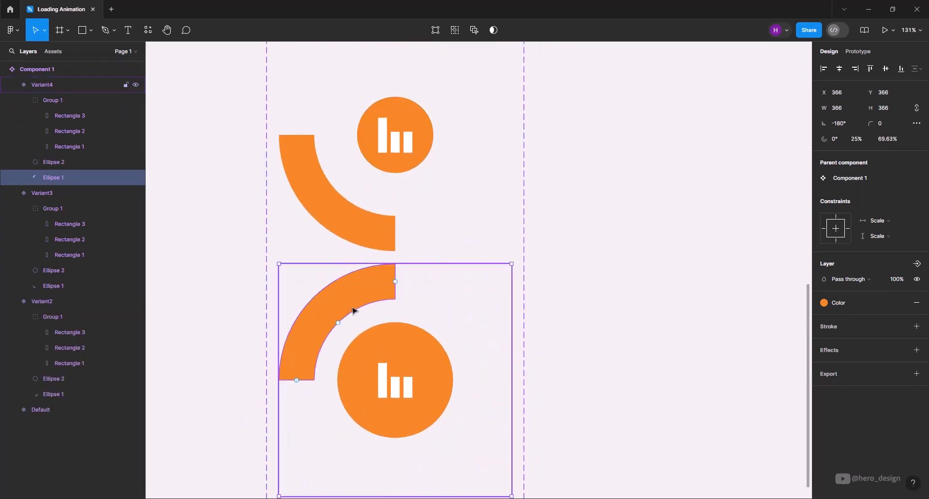
Step: Resize the circle in Variant4 to 150 × 150 and centre it behind the bars
left_click(422, 365)
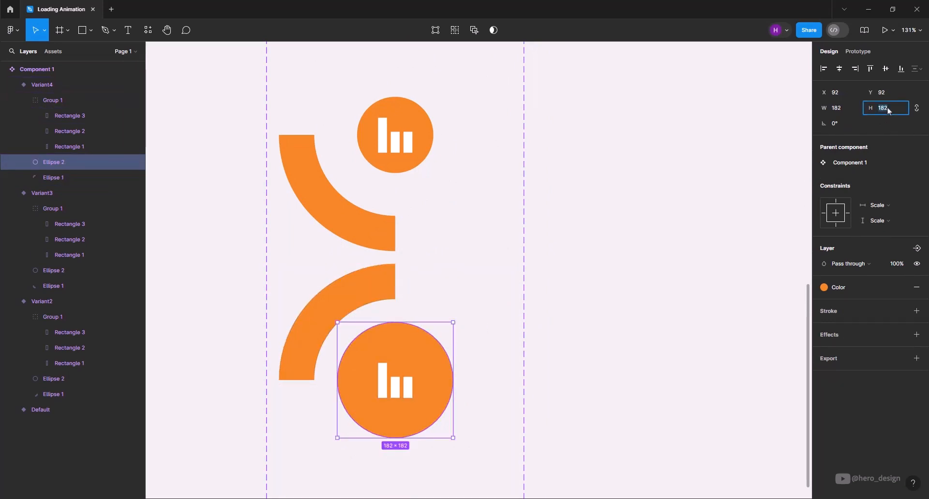
key("Return")
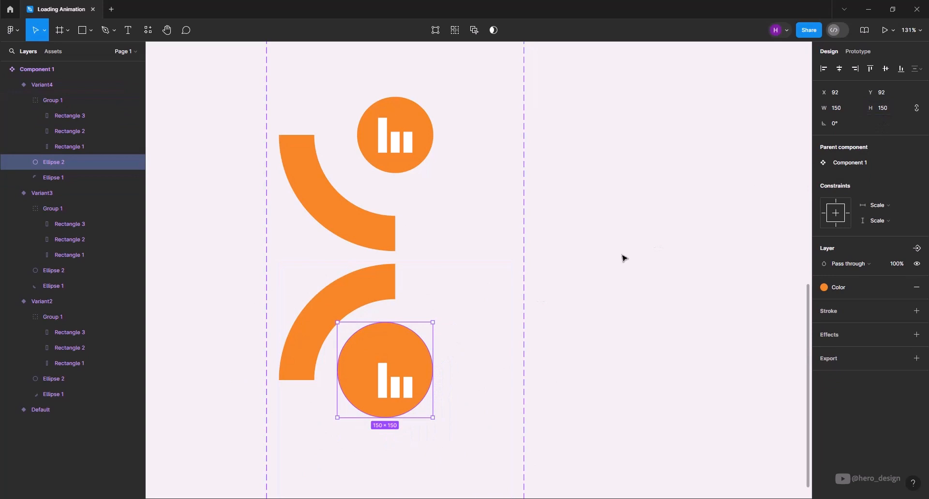
left_click_drag(392, 347, 402, 358)
Step: In Variant2's bar icon, raise the middle bar to a height of 55 and shorten the left bar to 33
scroll(402, 358, "down", 5)
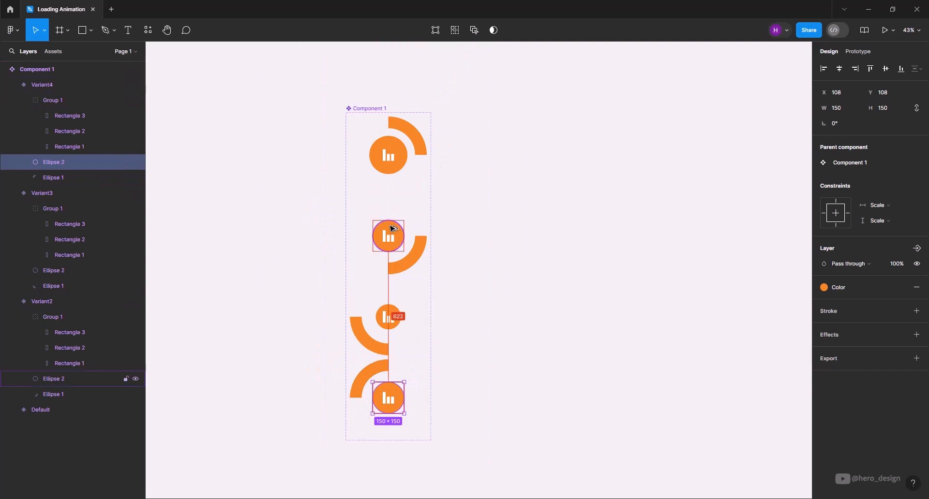
scroll(390, 263, "up", 10)
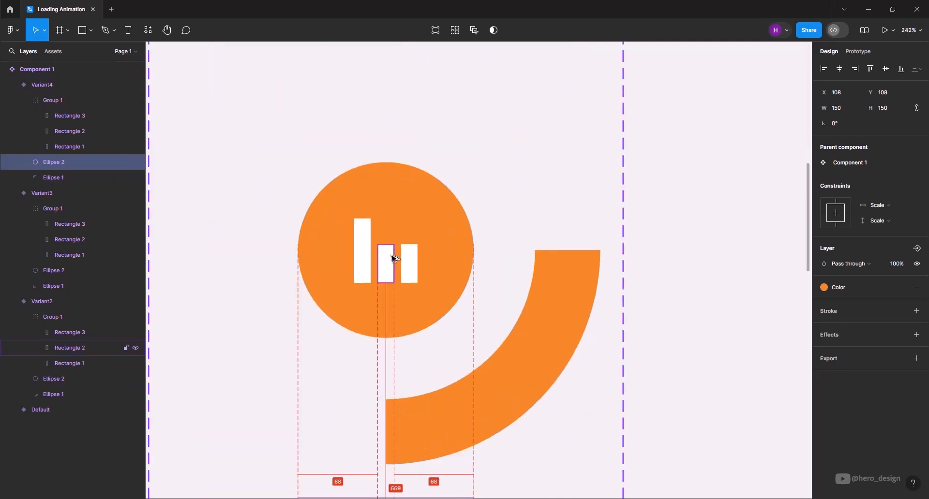
scroll(391, 259, "up", 1)
scroll(371, 222, "up", 4)
scroll(360, 304, "down", 4)
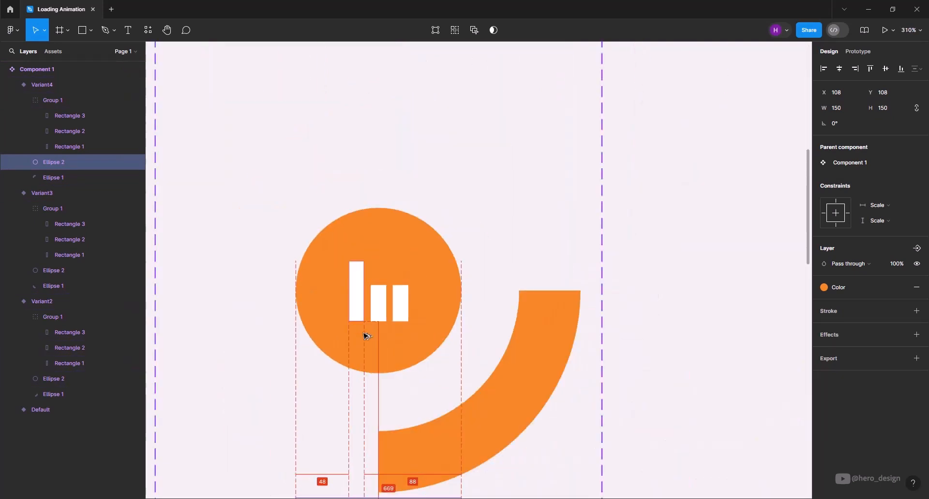
scroll(382, 271, "down", 8)
scroll(384, 261, "up", 6)
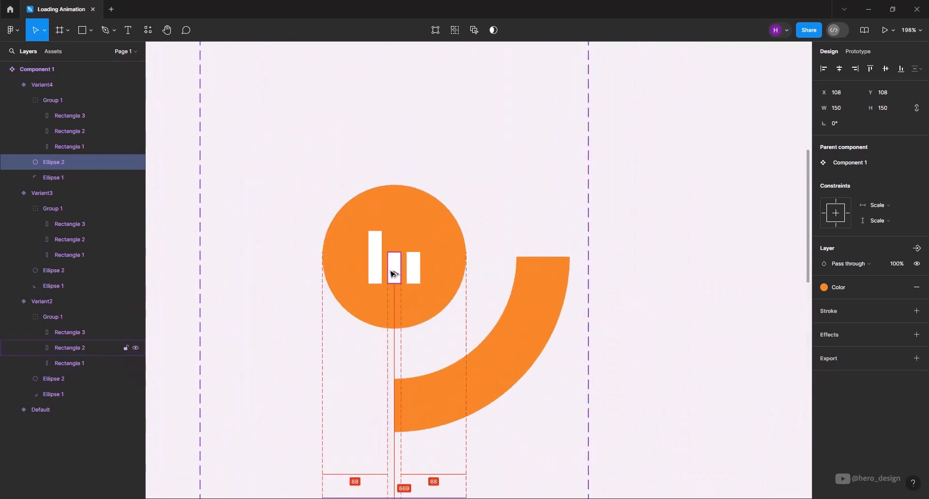
scroll(393, 274, "up", 4)
left_click(398, 259)
left_click_drag(400, 240, 401, 207)
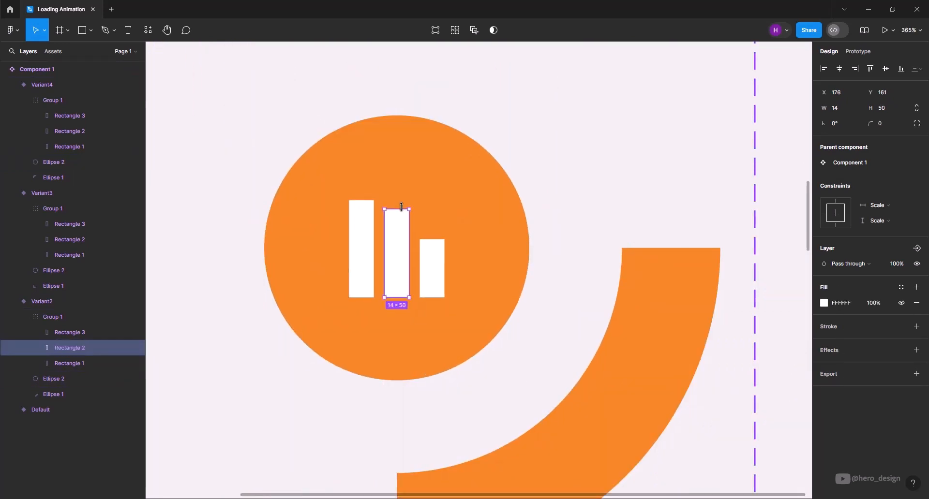
left_click(368, 226)
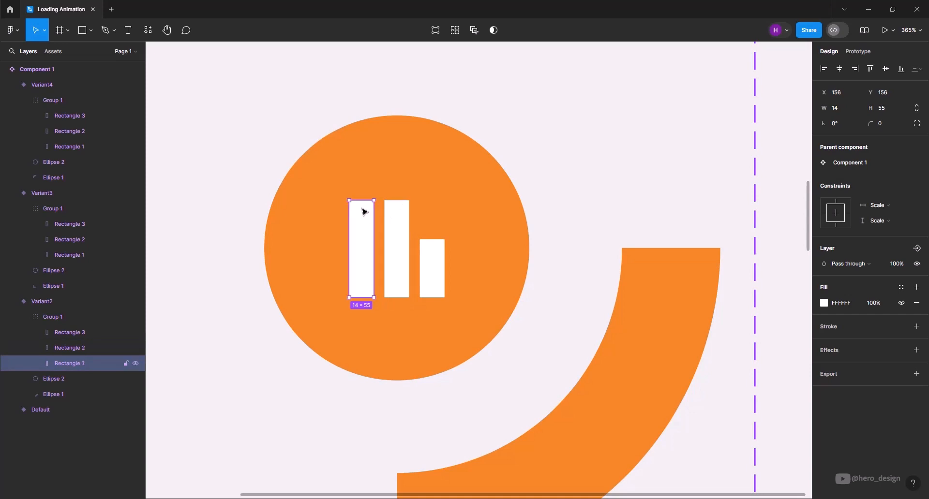
left_click_drag(362, 201, 362, 239)
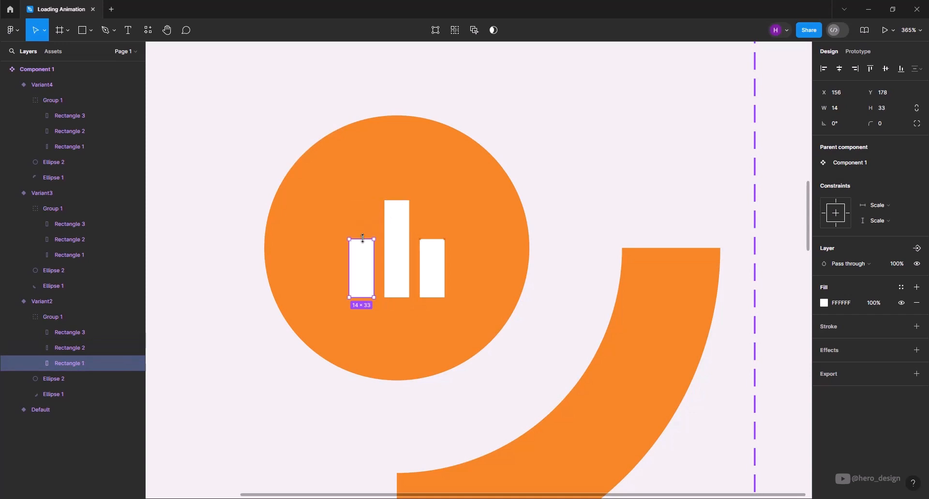
Step: In Variant3's bar icon, raise the right bar to a height of 55 and shorten the left bar to 33
scroll(384, 204, "down", 5)
scroll(403, 188, "down", 2)
scroll(398, 415, "up", 6)
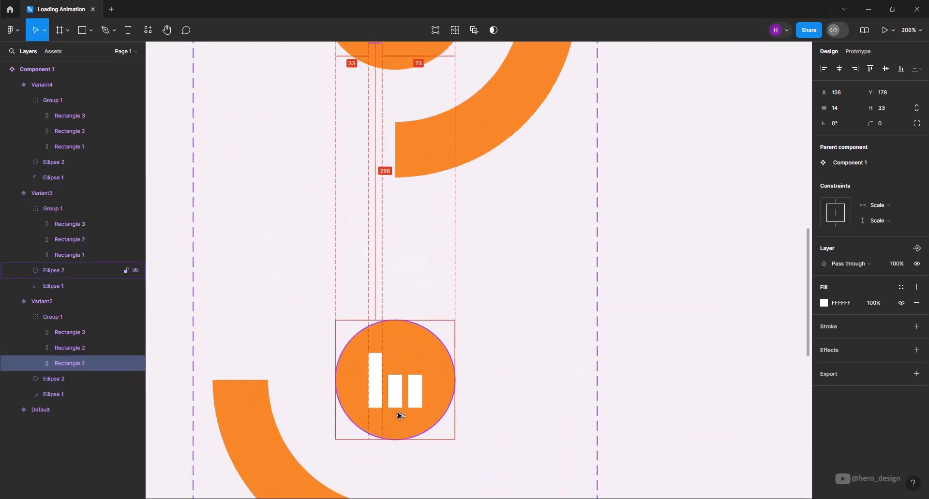
left_click(429, 369)
left_click(438, 358)
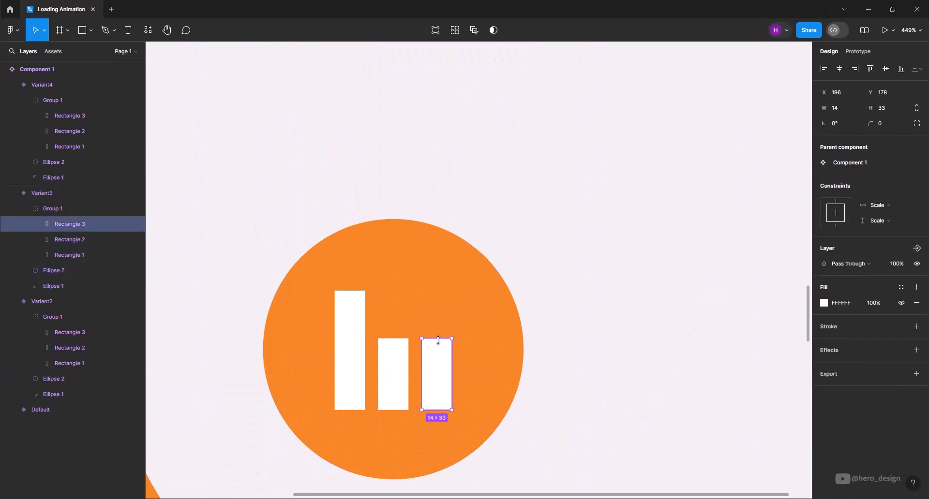
left_click_drag(437, 340, 438, 291)
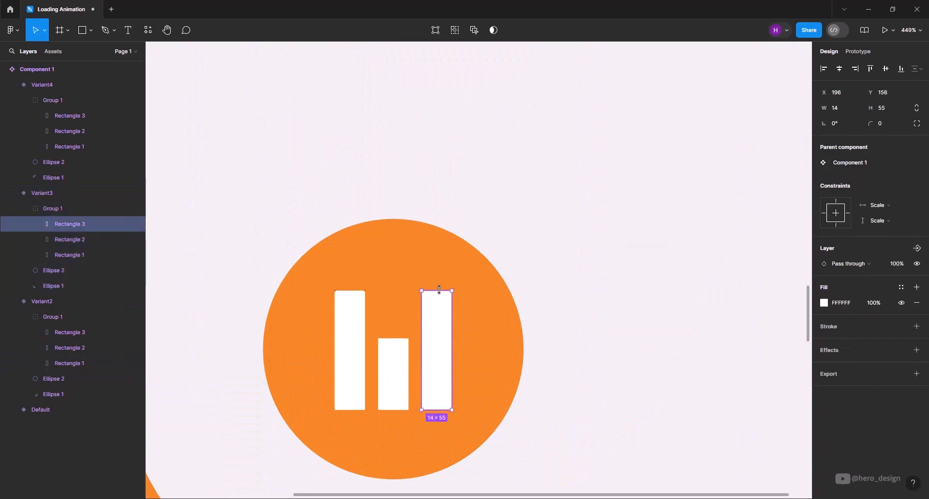
left_click(350, 308)
left_click_drag(350, 289, 345, 339)
Step: In Variant4's bar icon, raise the middle bar to a height of 55 and shorten the left bar to 33
scroll(411, 286, "down", 10)
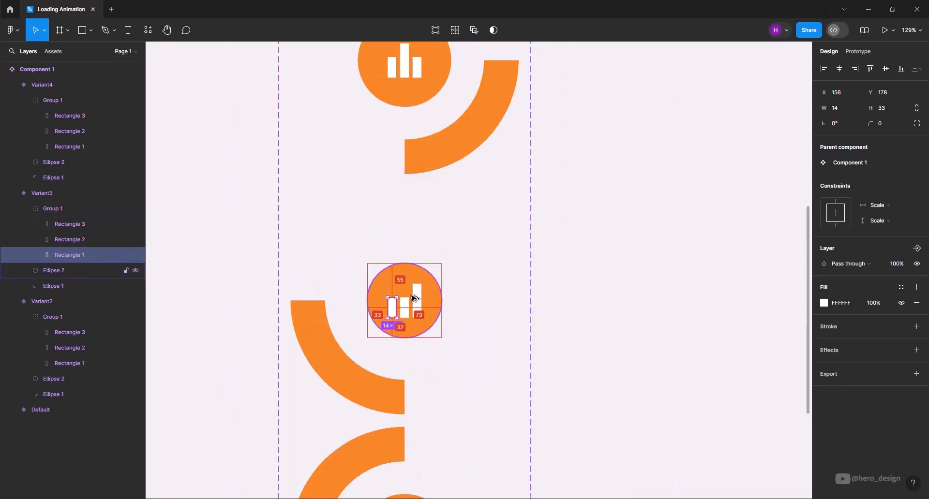
scroll(412, 319, "up", 10)
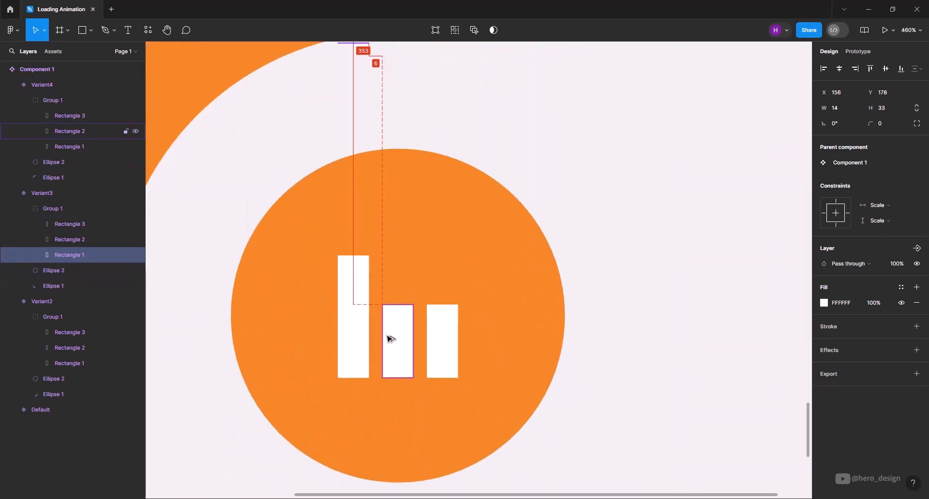
left_click(396, 331)
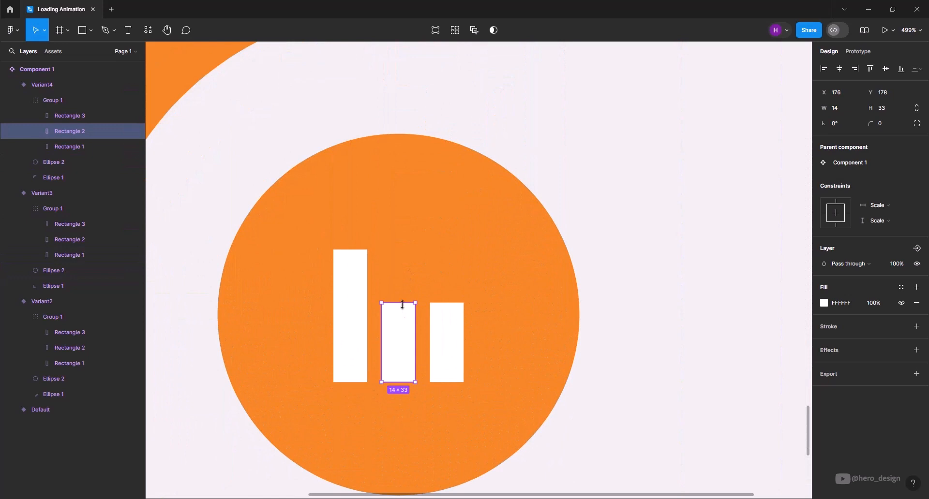
left_click_drag(402, 305, 401, 250)
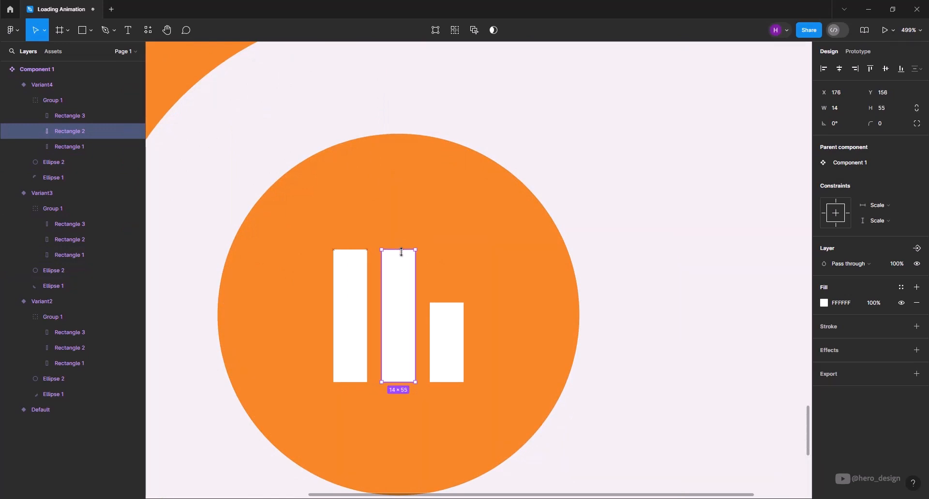
left_click(360, 267)
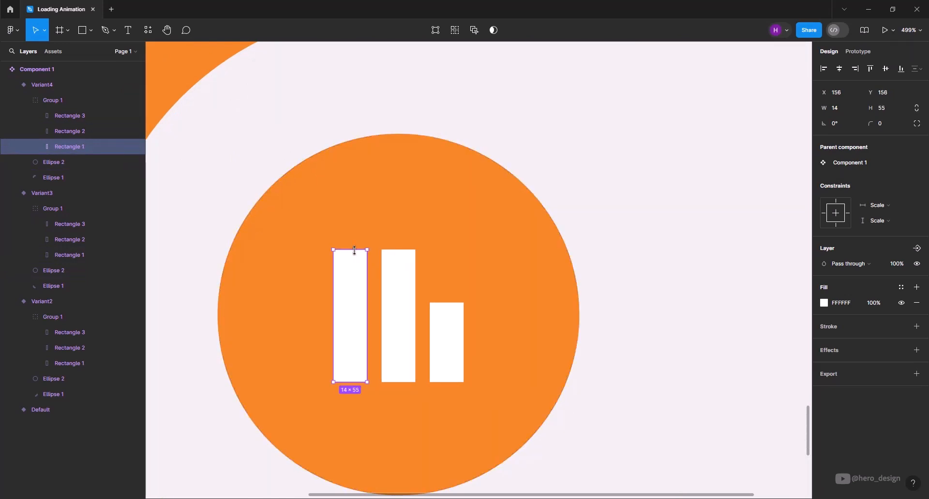
left_click_drag(354, 250, 350, 304)
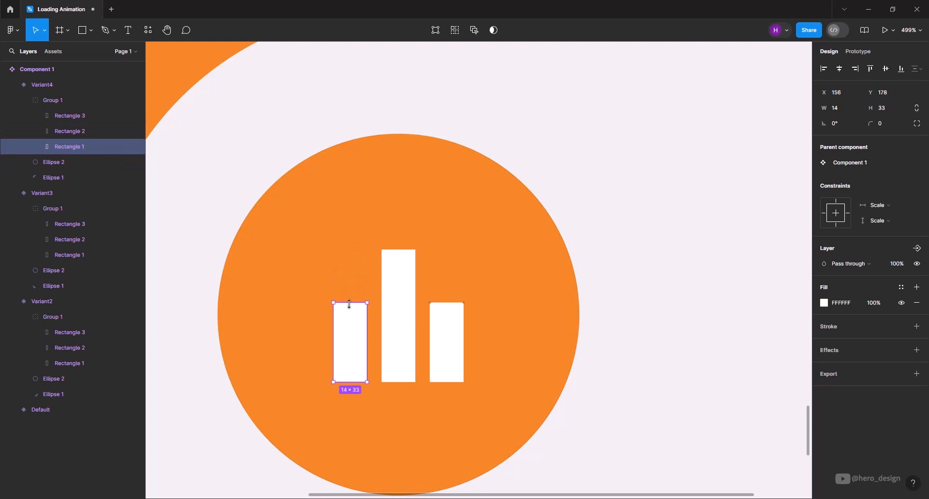
Step: Add a prototype connection from the Default variant to Variant2
scroll(431, 334, "down", 12)
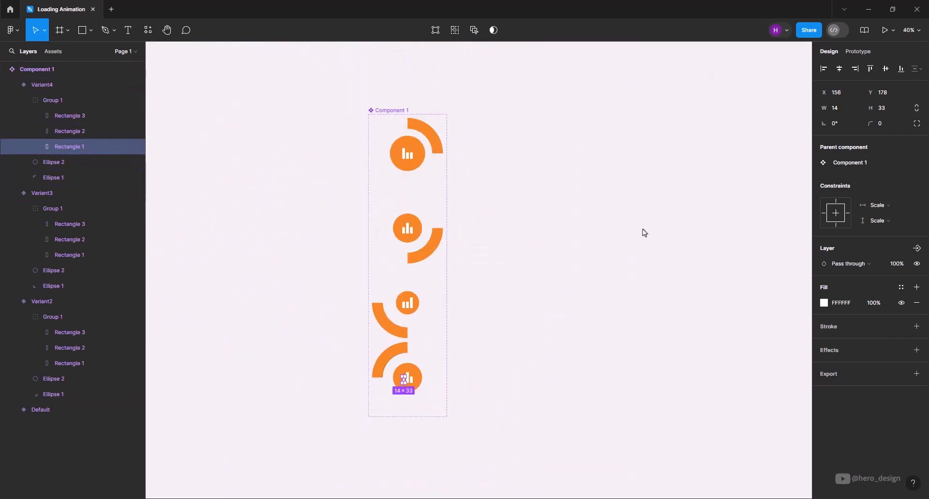
left_click(858, 51)
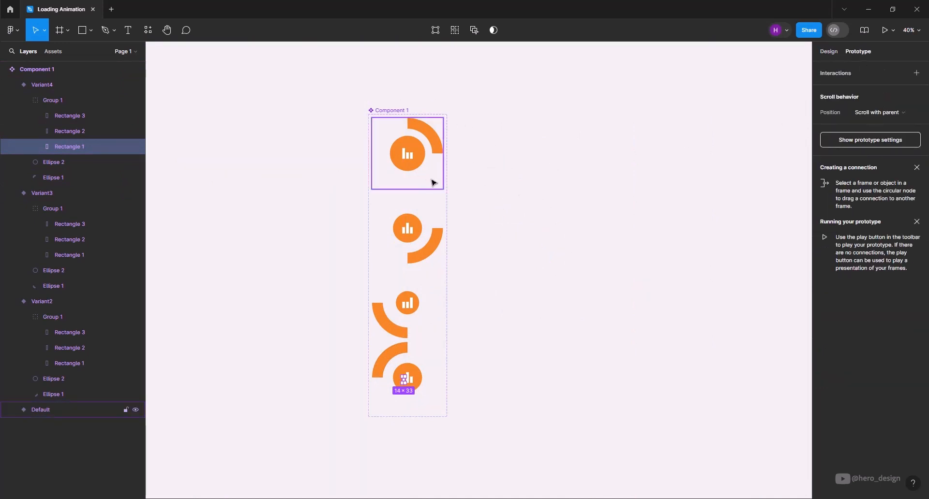
left_click(466, 177)
left_click(439, 145)
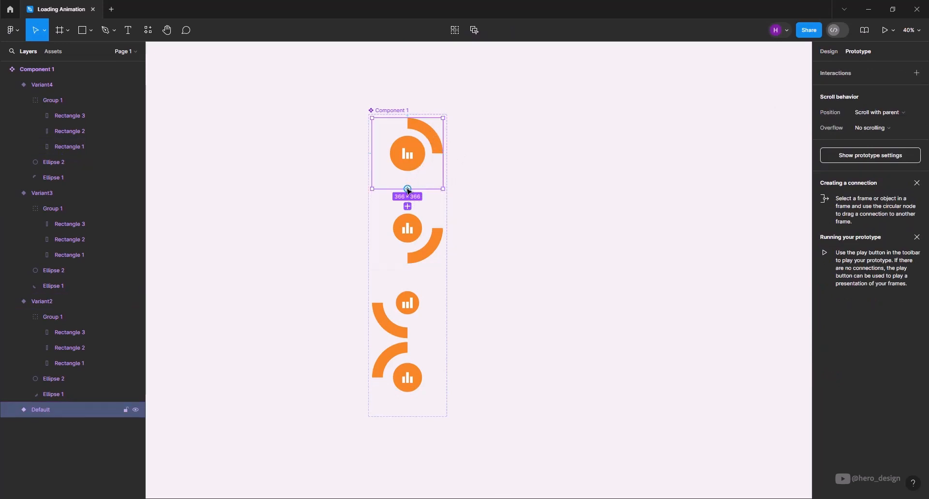
left_click_drag(407, 189, 432, 222)
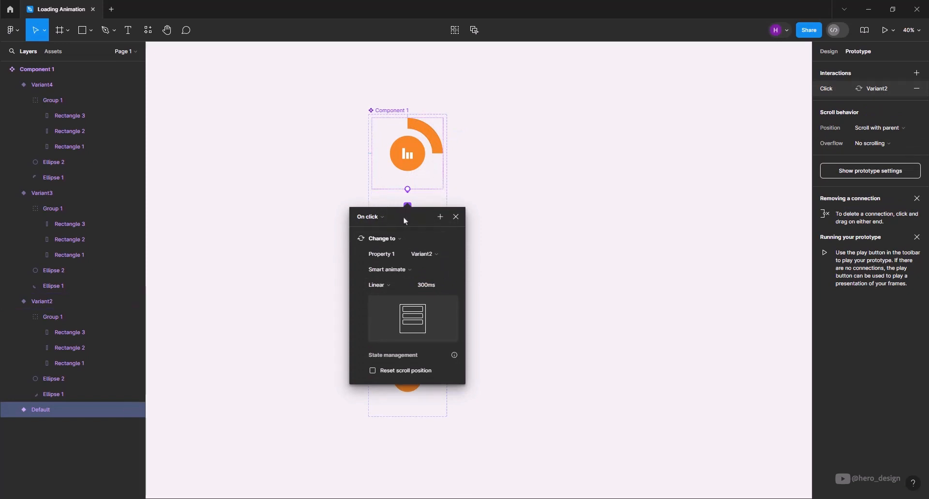
Step: Set the trigger of the Default variant's interaction to After delay with a delay of 1 ms
left_click_drag(405, 220, 528, 160)
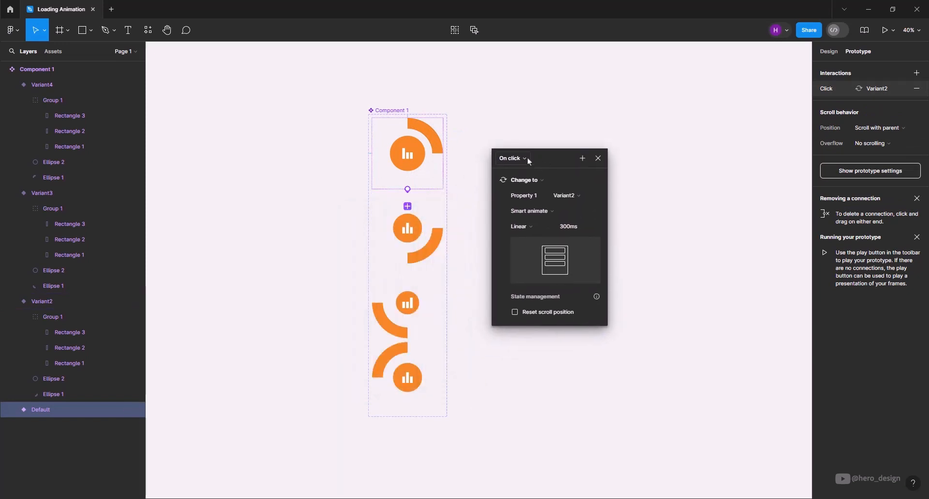
left_click(527, 159)
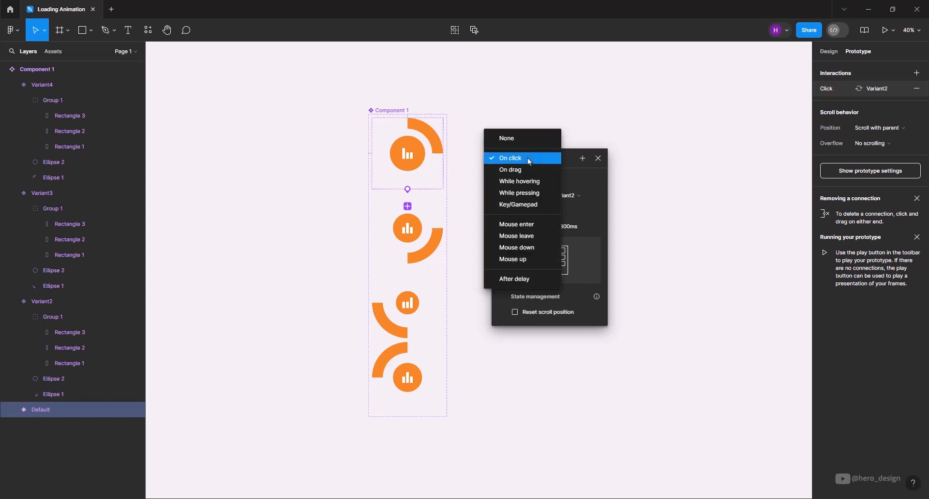
left_click(504, 281)
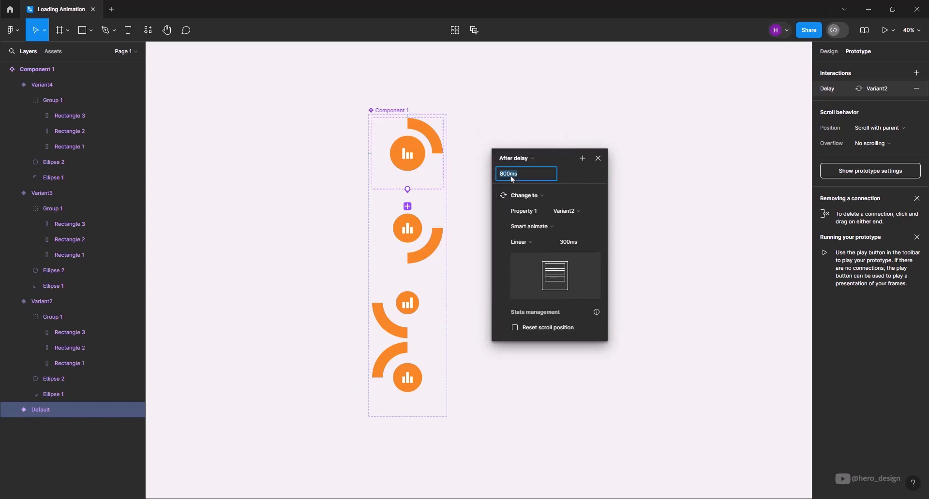
left_click(572, 176)
Step: Choose Change to as the Default interaction's action, with Smart animate and Linear easing, and close its settings
left_click(521, 198)
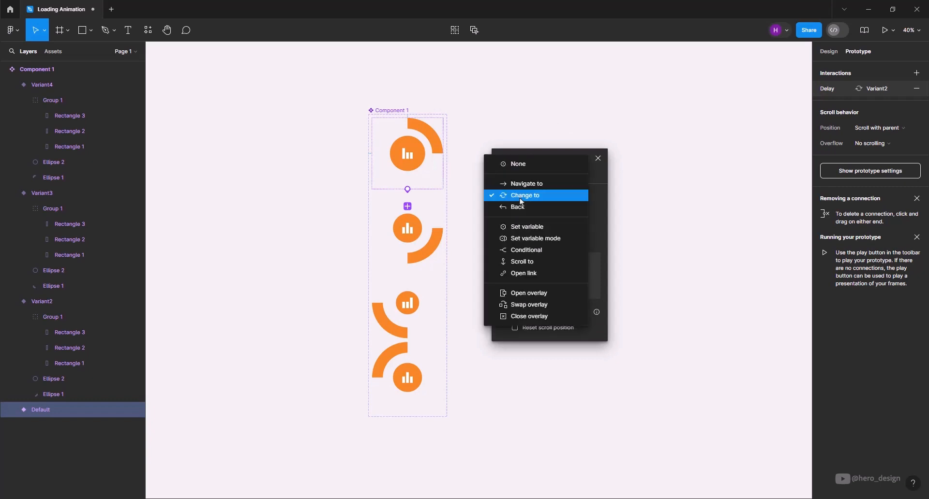
left_click(533, 197)
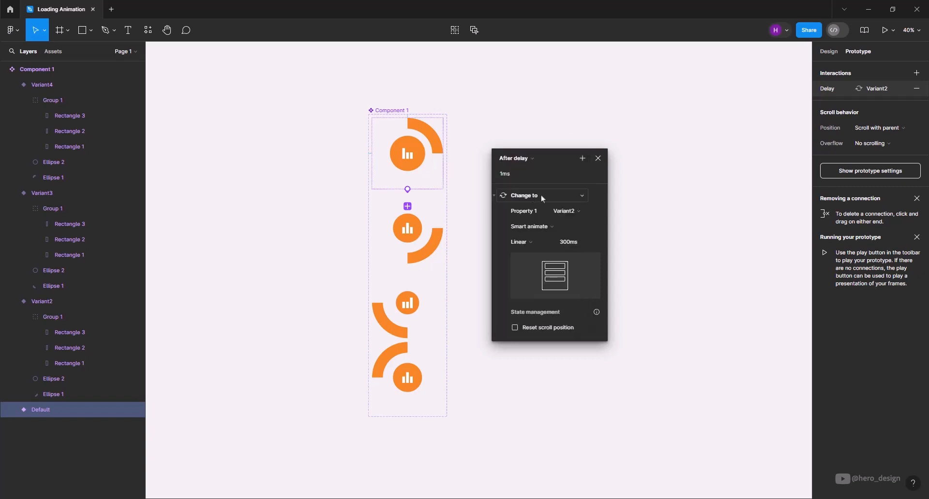
left_click(543, 227)
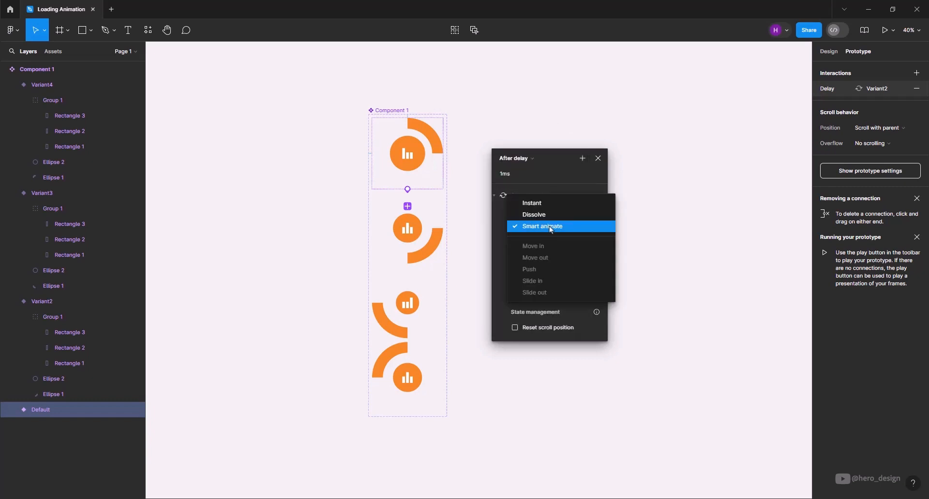
left_click(550, 228)
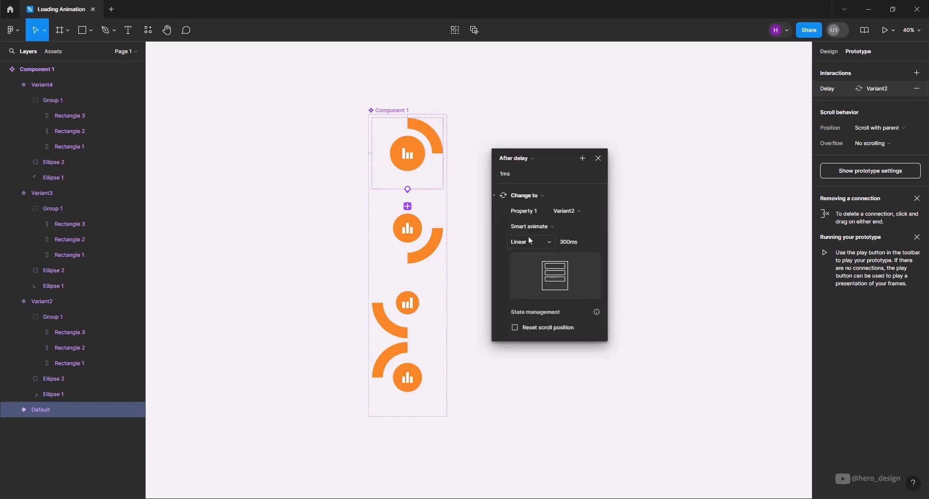
left_click(528, 237)
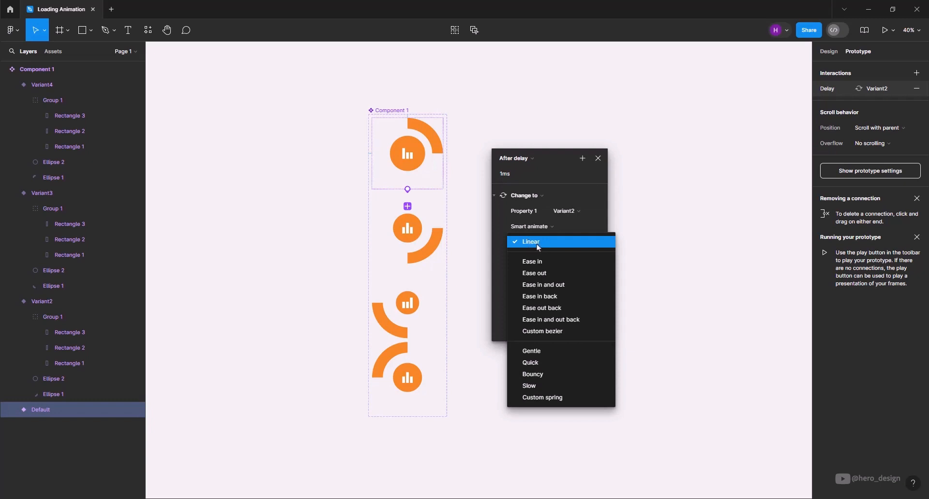
left_click(538, 247)
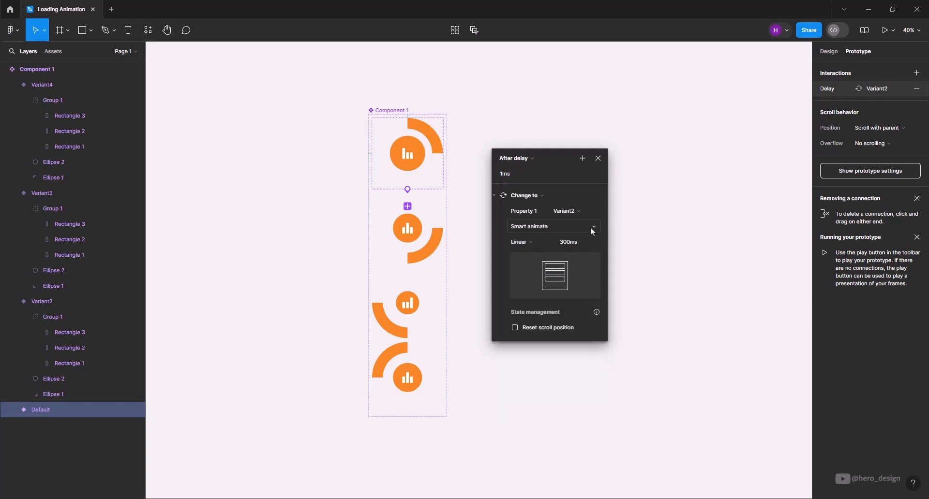
left_click(598, 158)
Step: Connect Variant2 to Variant3 with an After delay trigger of 1 ms
left_click(435, 232)
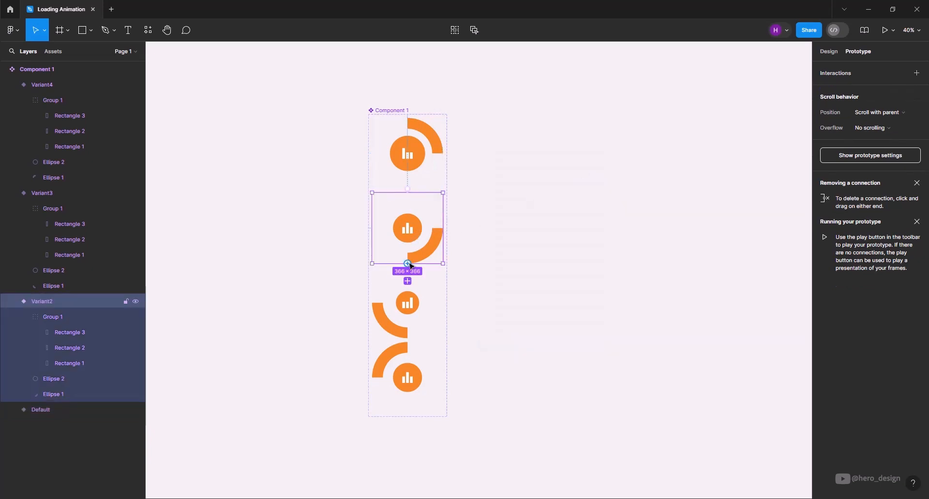
left_click_drag(408, 265, 411, 296)
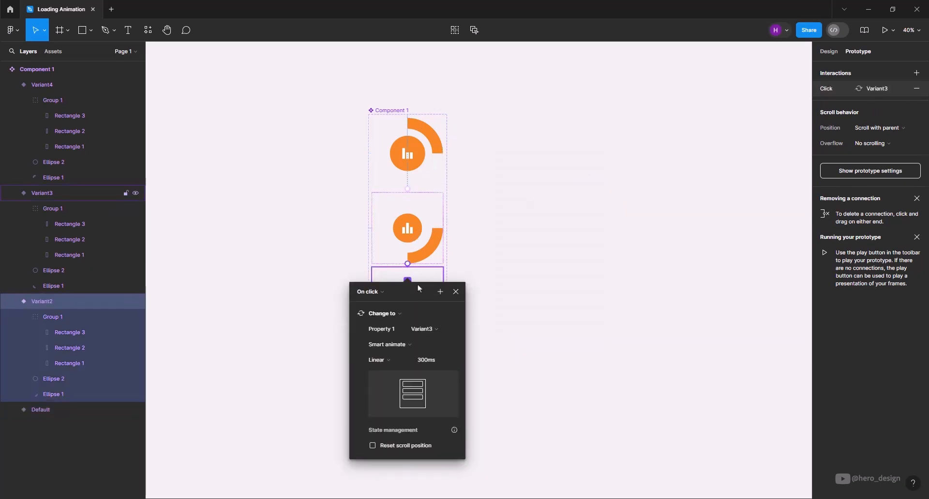
left_click(544, 208)
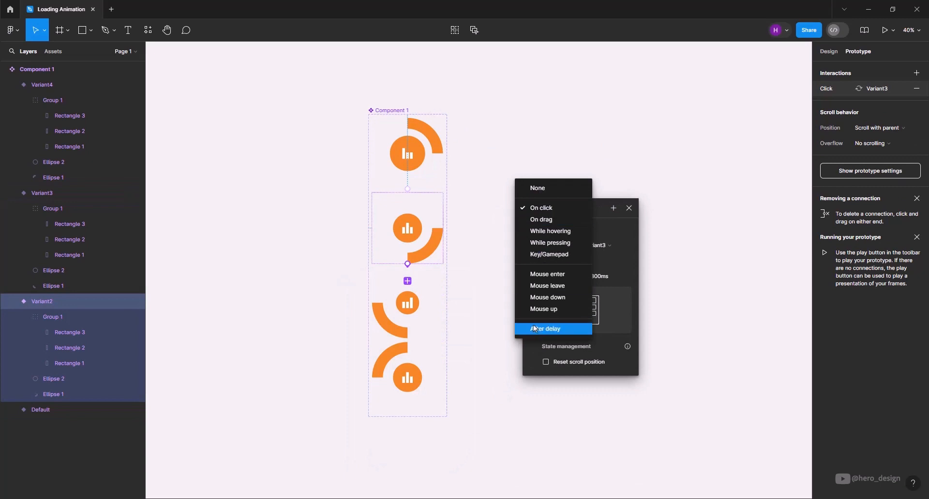
left_click(542, 326)
left_click(546, 225)
type("1")
key("Return")
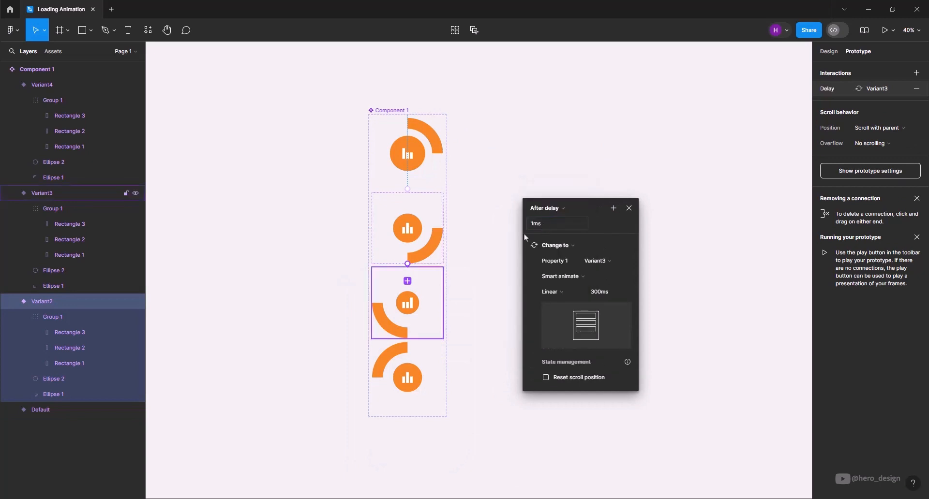
Step: Connect Variant3 to Variant4 with an After delay trigger of 1 ms
left_click(410, 310)
left_click_drag(407, 338, 408, 363)
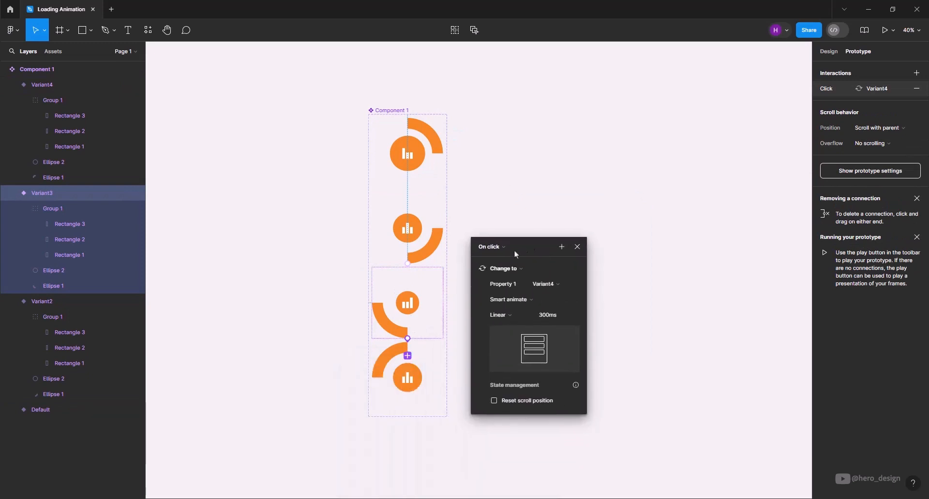
left_click(503, 249)
left_click(487, 368)
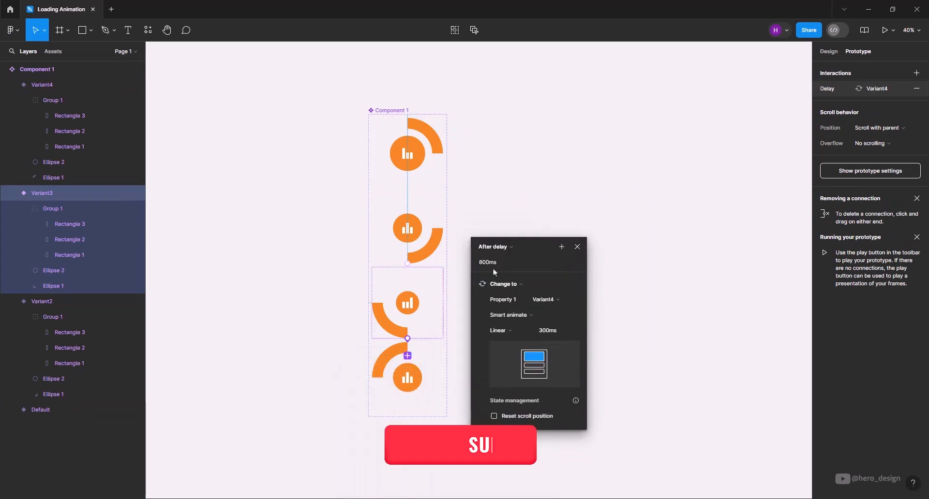
left_click(493, 262)
type("1")
key("Return")
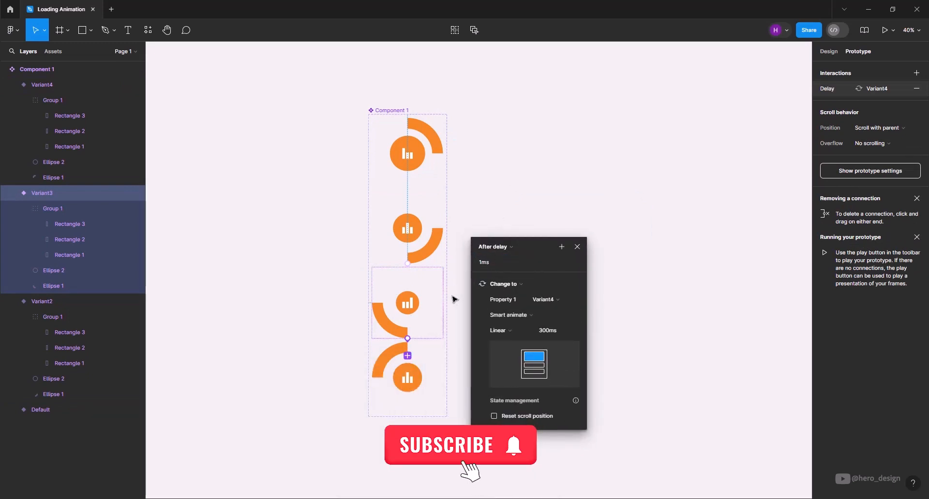
Step: Connect Variant4 back to the Default variant with an After delay trigger of 1 ms and close the interaction settings
left_click(390, 383)
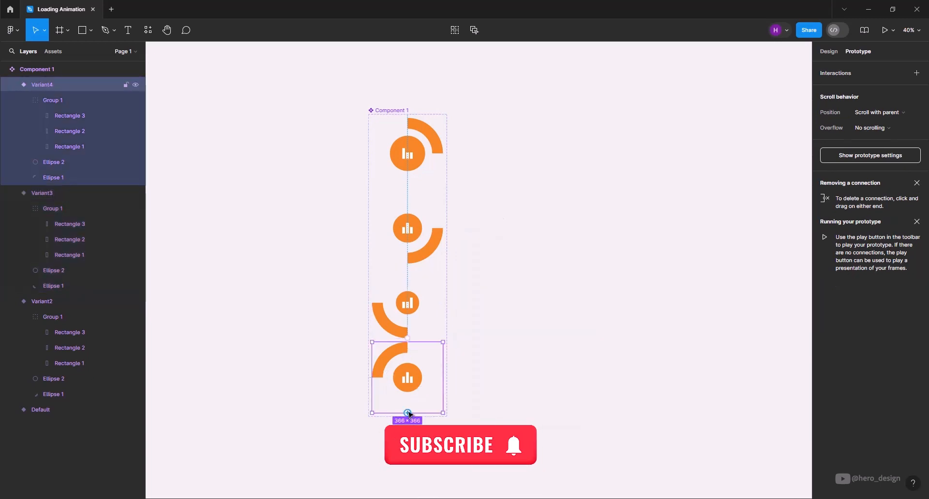
left_click_drag(443, 377, 416, 172)
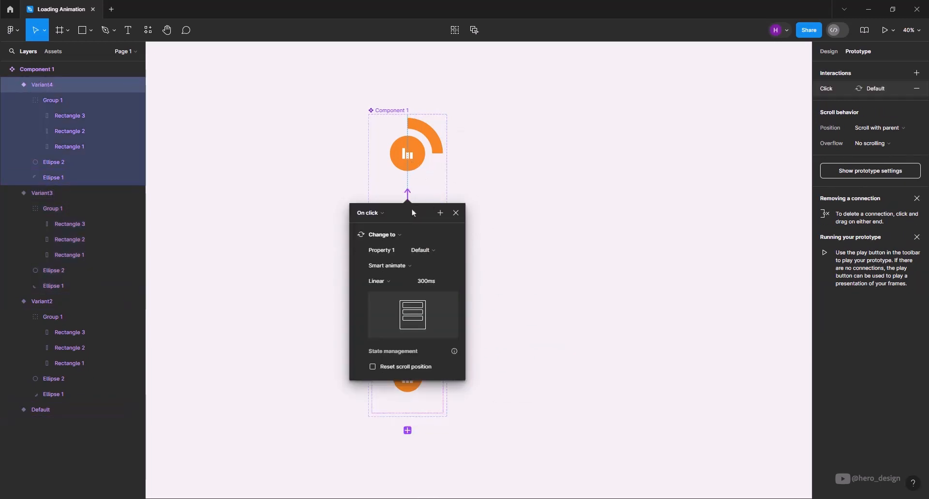
left_click_drag(411, 209, 557, 169)
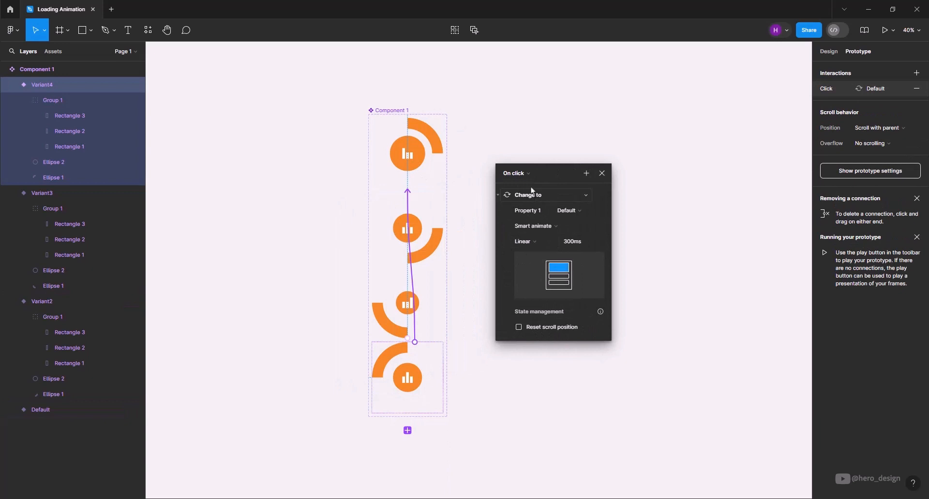
left_click(515, 173)
left_click(518, 353)
left_click(515, 189)
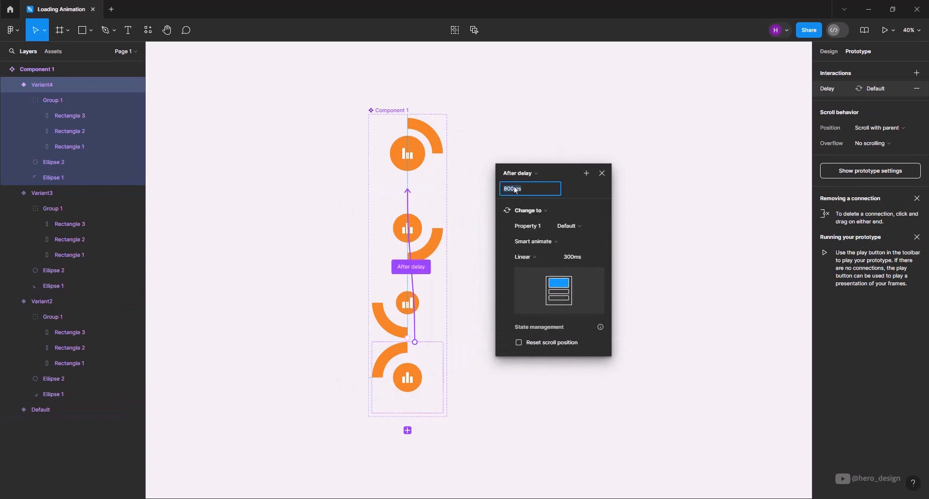
type("1")
key("Return")
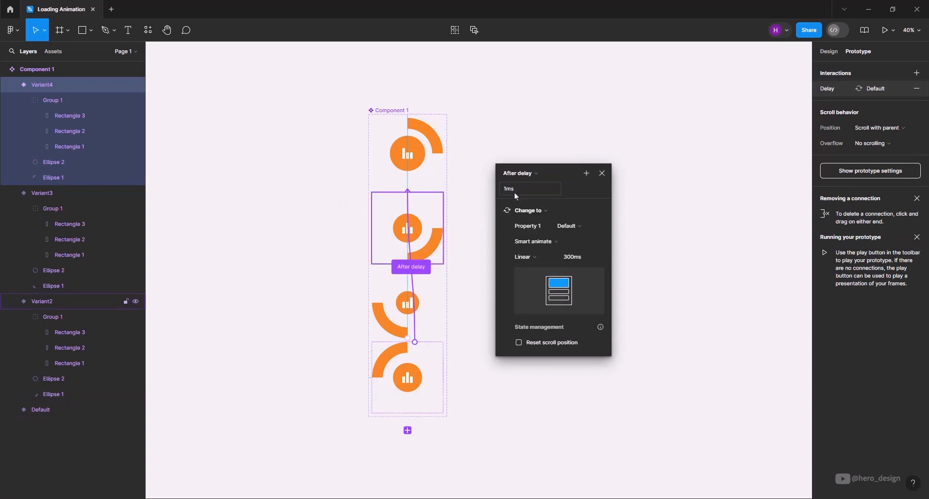
left_click(602, 174)
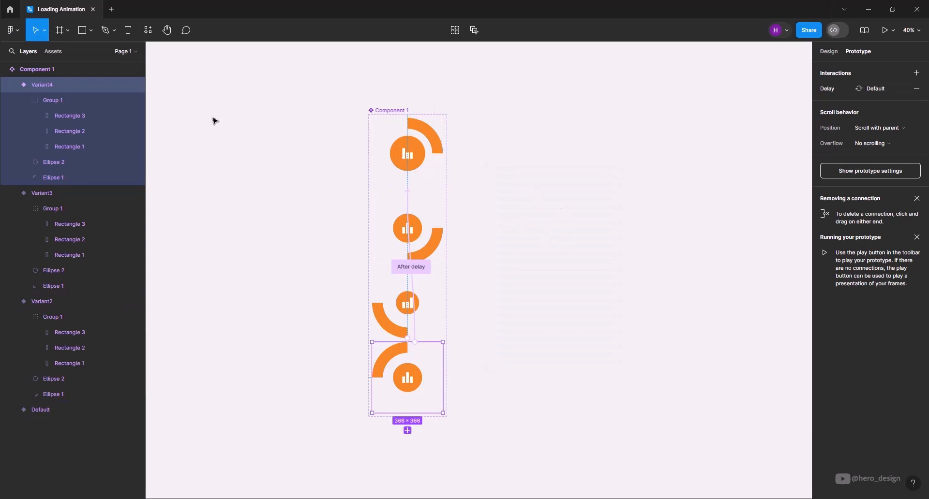
Step: Draw a square frame about 1149 × 1149 beside the component set and place an instance of Component 1 inside it
left_click(60, 31)
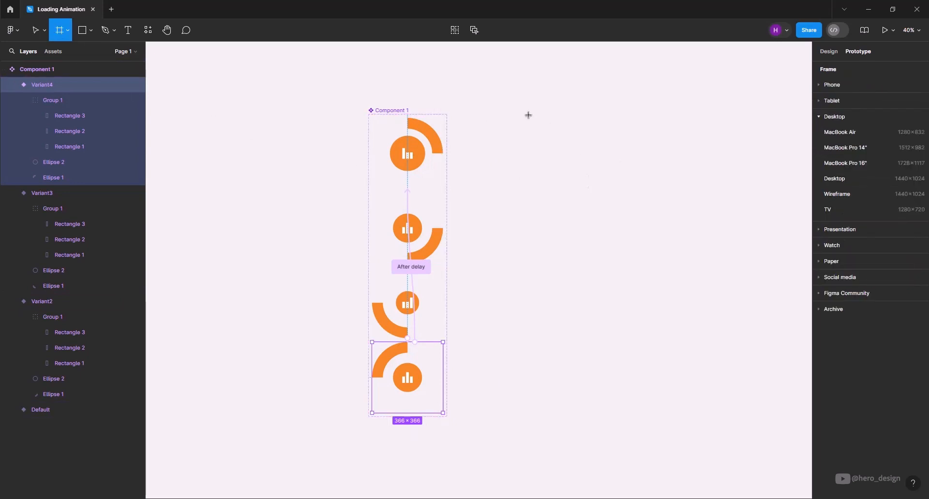
mouse_move(528, 114)
left_mouse_down()
mouse_move(726, 297)
mouse_move(750, 336)
left_mouse_up()
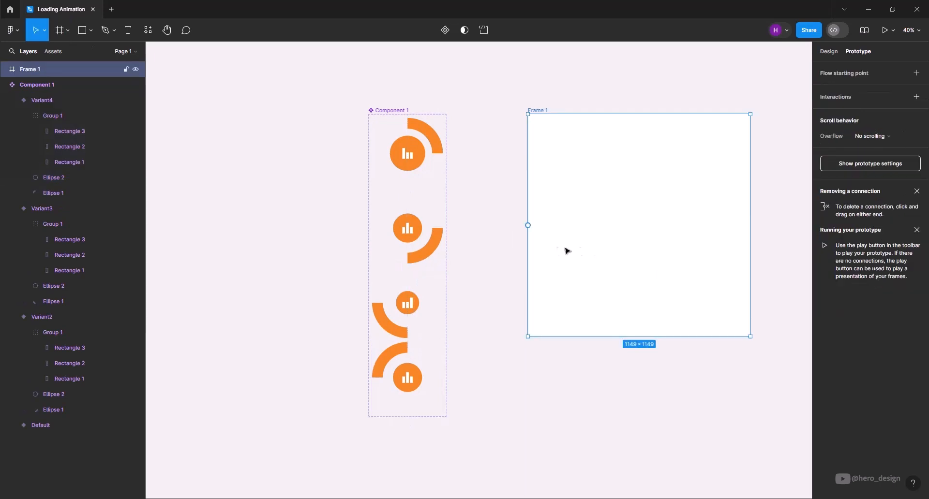
left_click(53, 52)
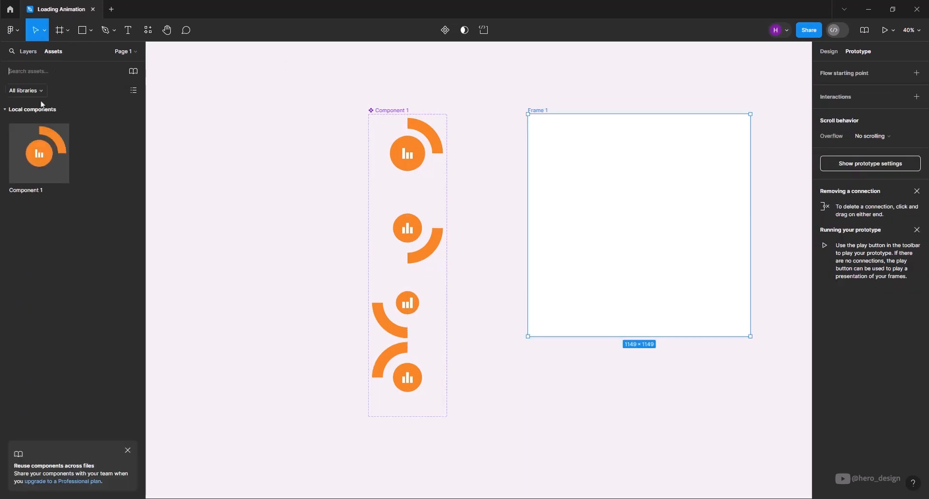
left_click_drag(33, 158, 658, 229)
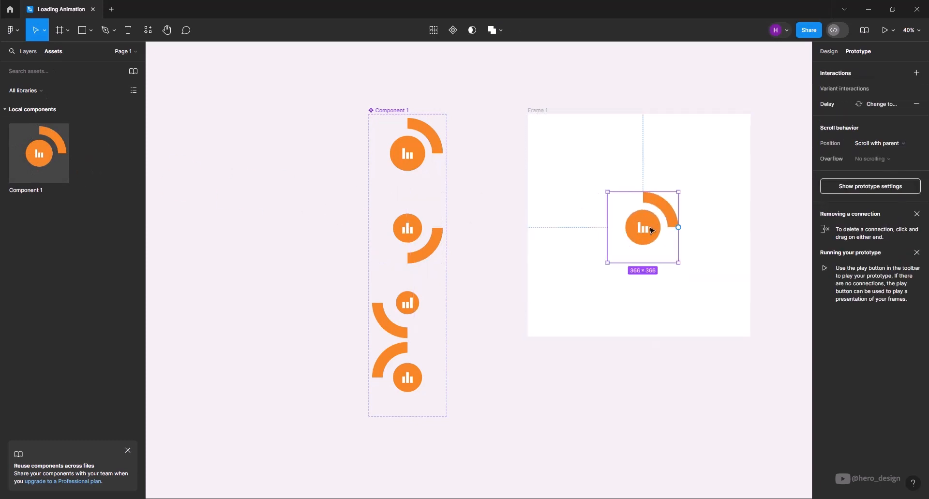
Step: Centre the component instance horizontally and vertically within the new frame
left_click(828, 52)
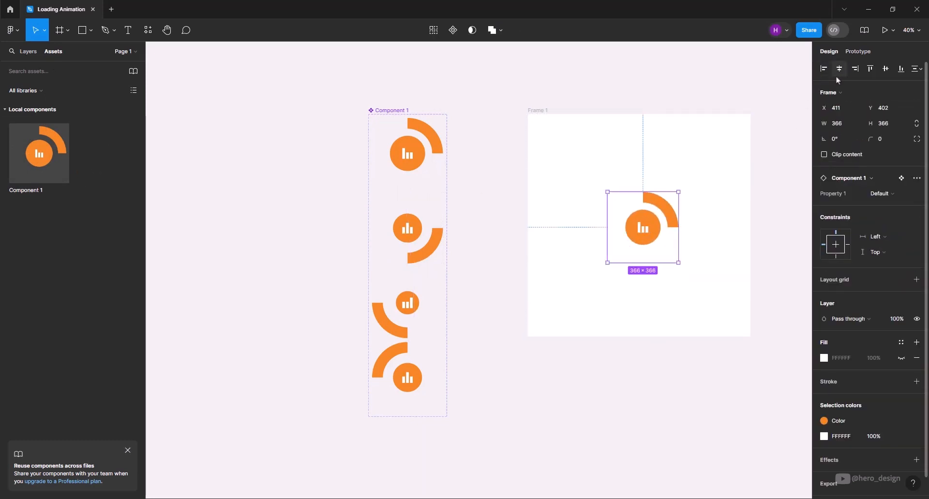
left_click(840, 70)
left_click(886, 69)
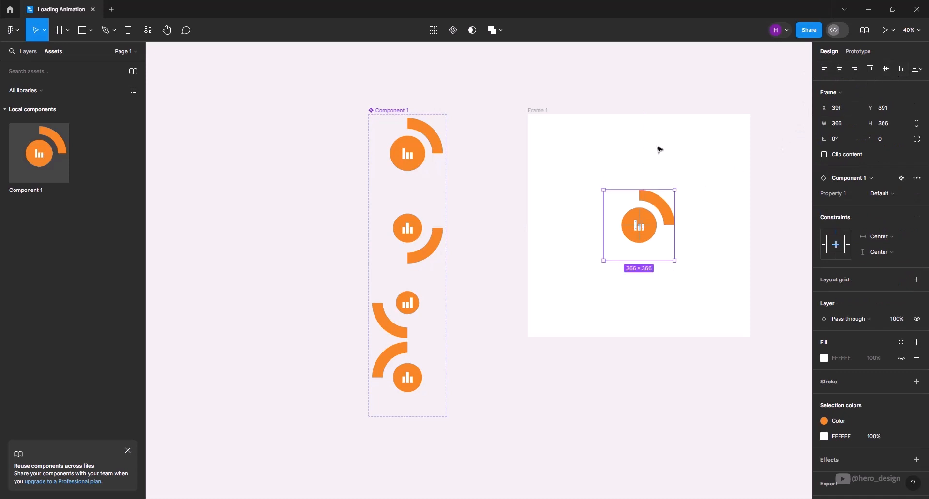
Step: Add a flow starting point to the frame containing the component instance
left_click(543, 114)
left_click(858, 53)
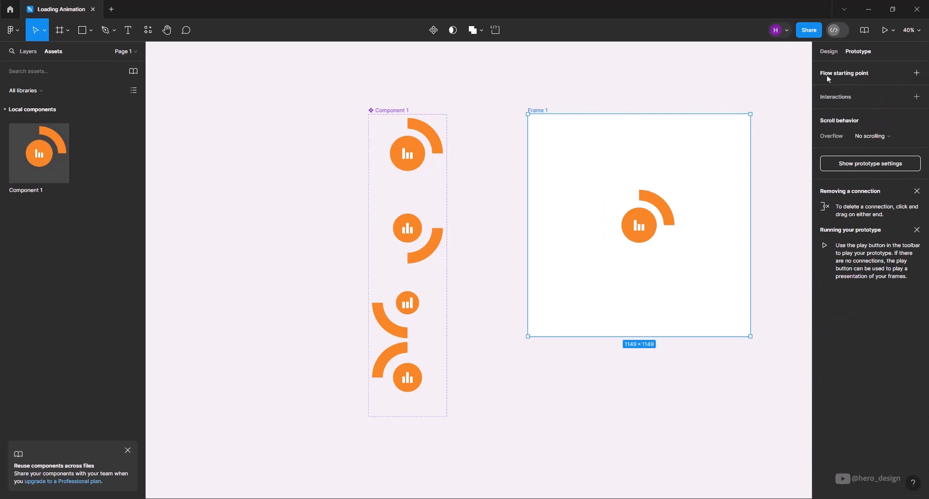
left_click(915, 73)
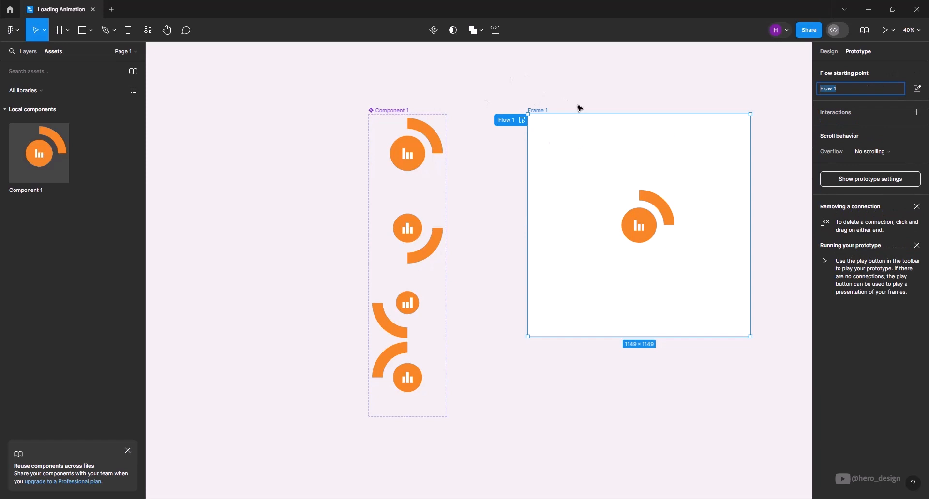
Step: Play the frame's flow in the inline preview to check the loading animation
left_click_drag(595, 93, 438, 92)
left_click(401, 103)
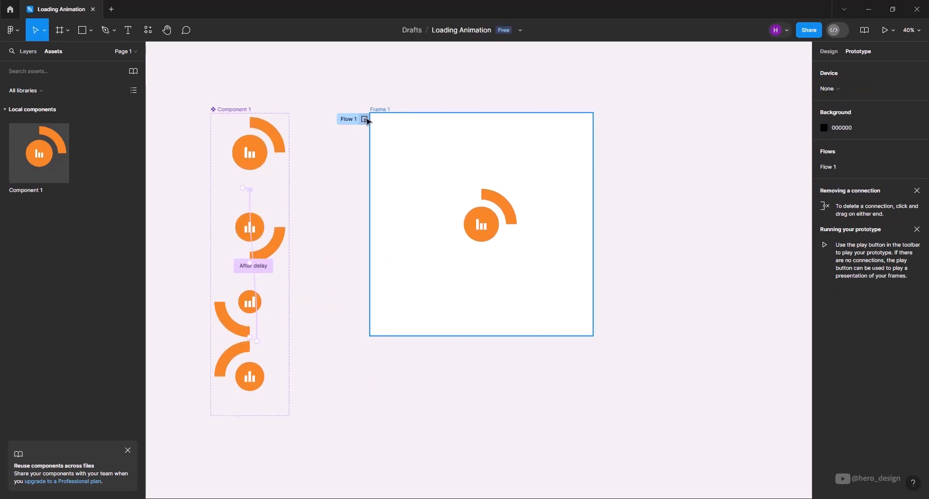
left_click(365, 120)
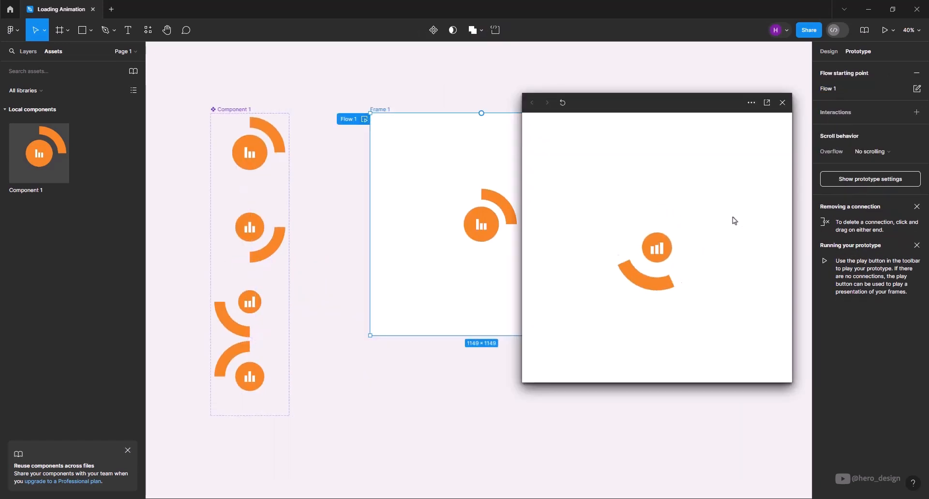